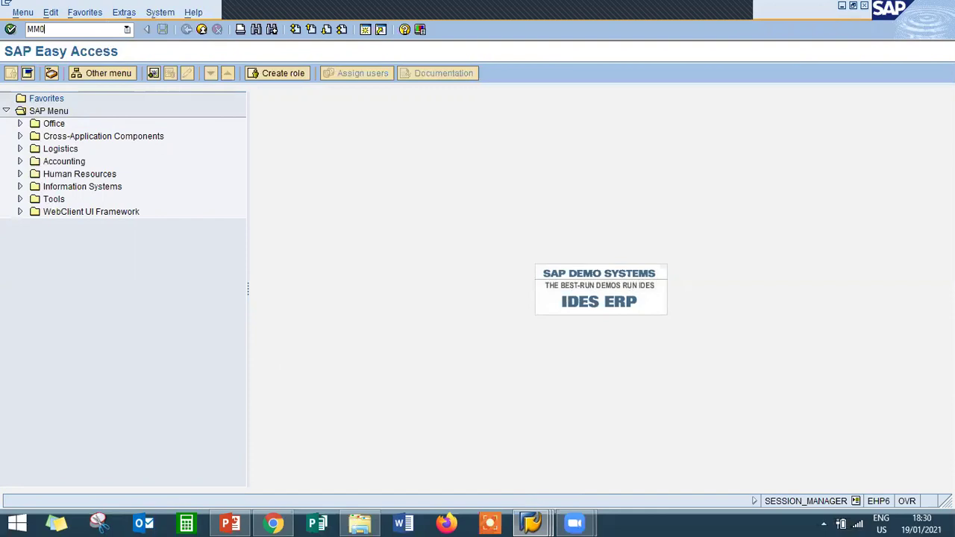
Step: Start a new material and add the Warehouse Management 1 and 2 views
key(Return)
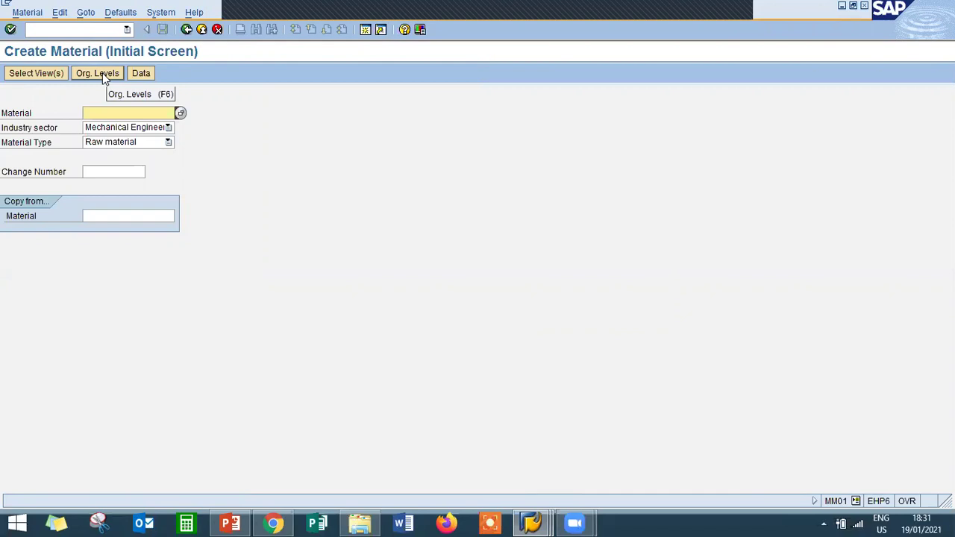
click(42, 74)
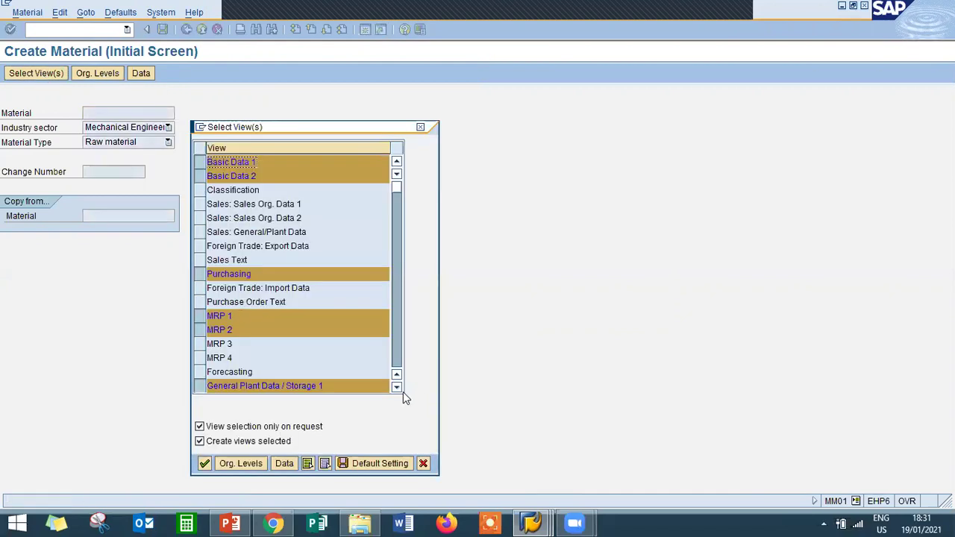
scroll(397, 391, down, 7)
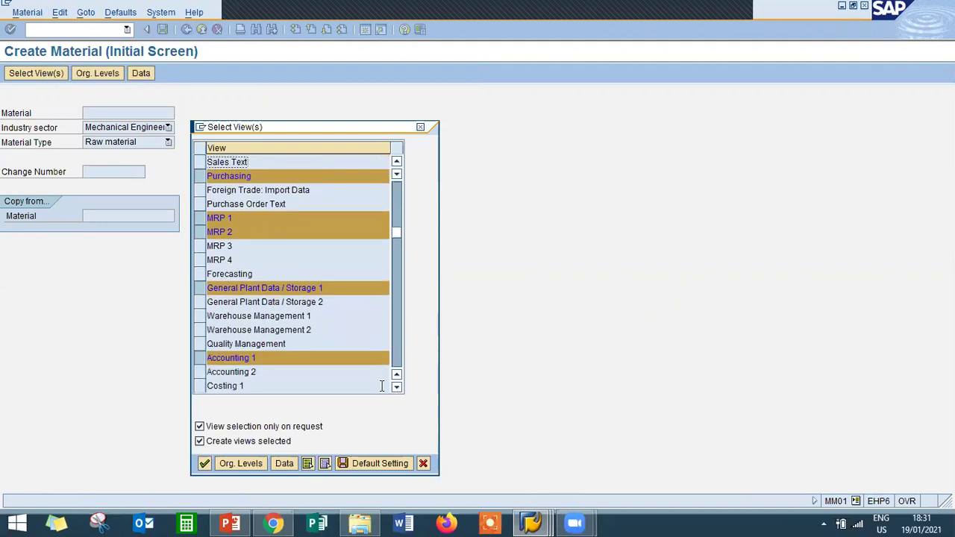
click(199, 317)
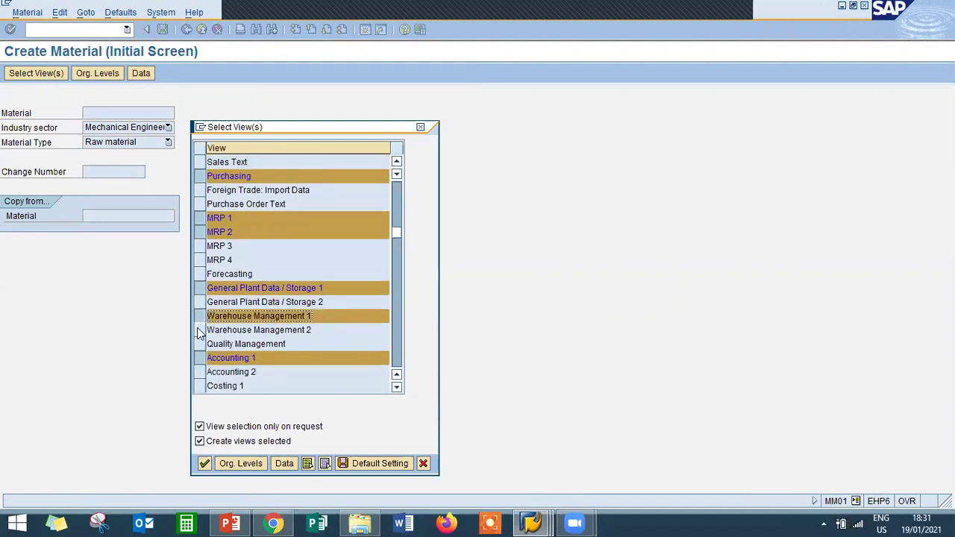
click(198, 332)
click(241, 464)
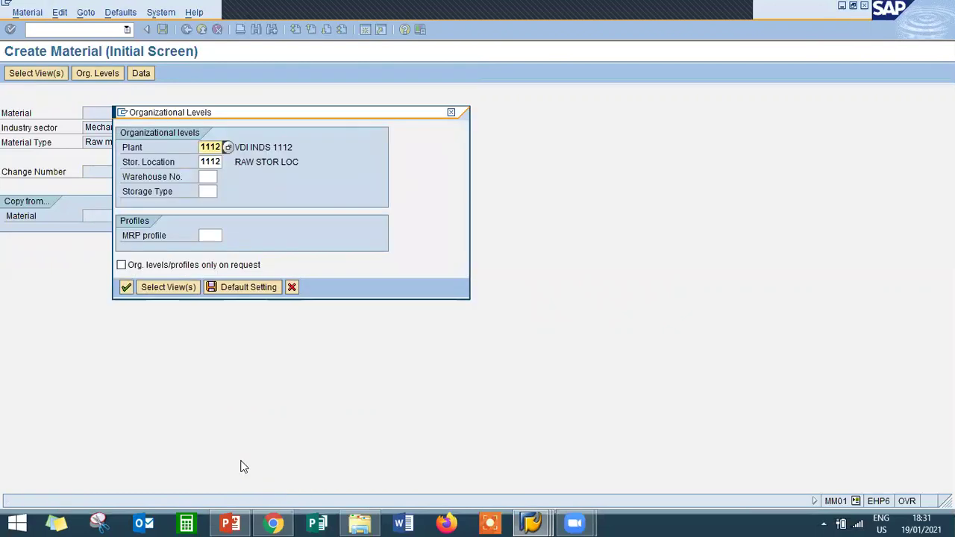
Step: Set warehouse number 001 and storage type 001 in the organizational levels
key(Tab)
key(Tab)
key(BackSpace)
key(Down)
key(Return)
key(Tab)
key(BackSpace)
key(Down)
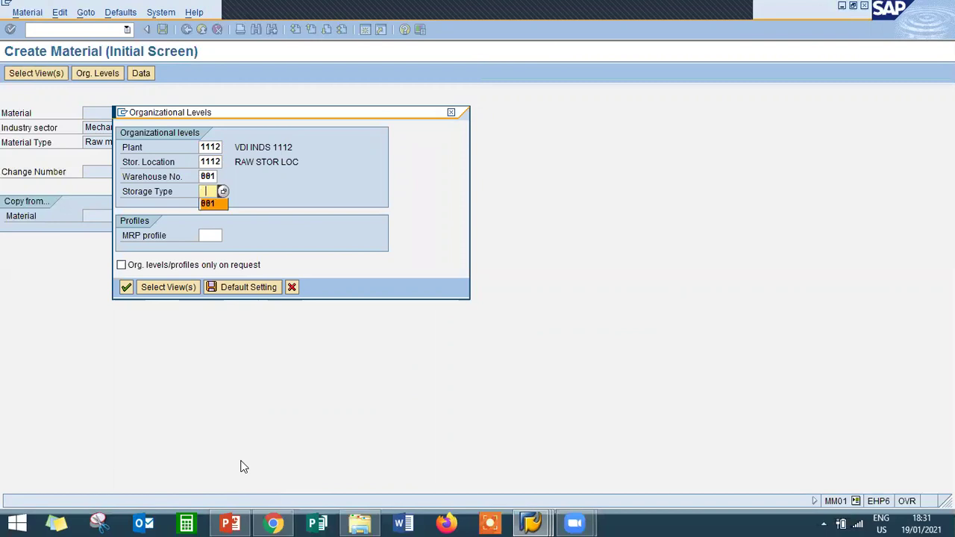
key(Return)
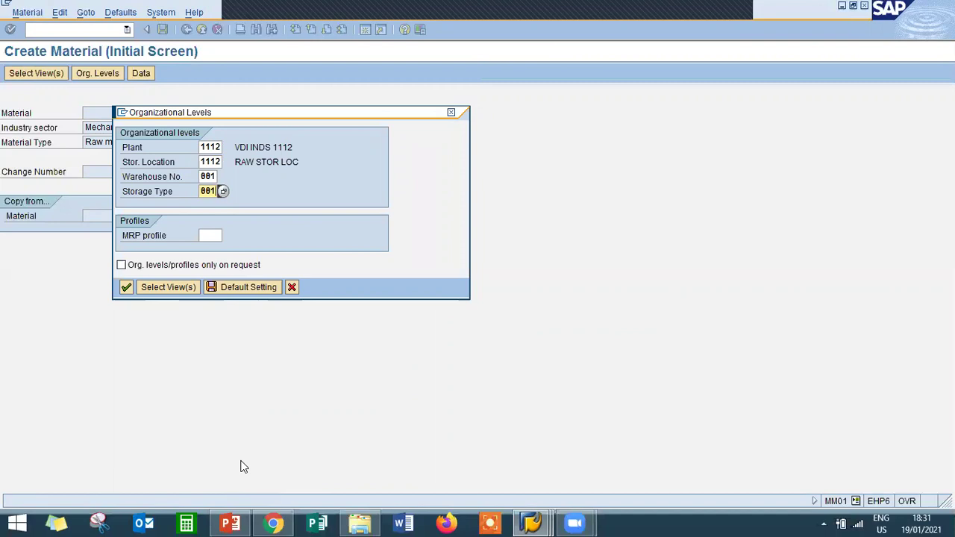
Step: Enter basic data: description PLUG BOLT, base unit EA, material group 00101
click(127, 294)
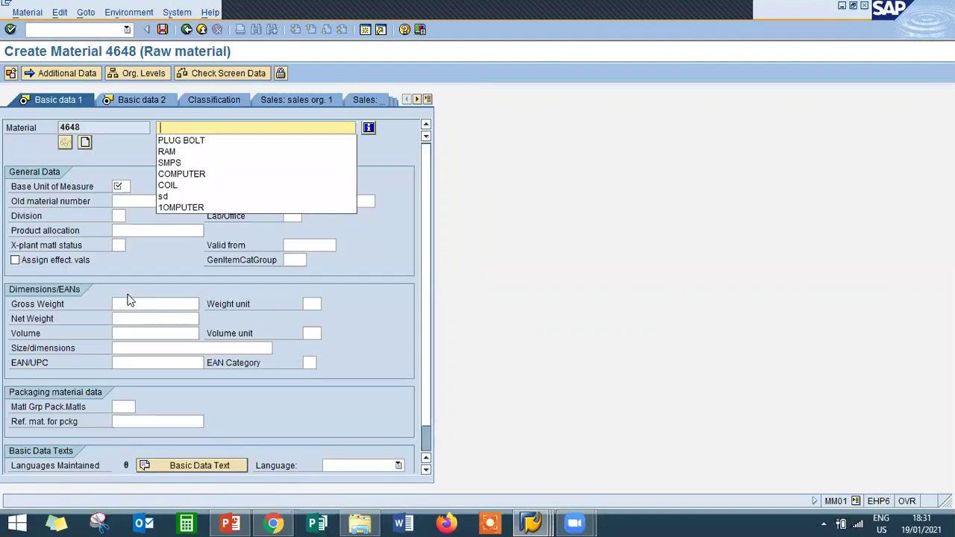
key(Down)
key(Return)
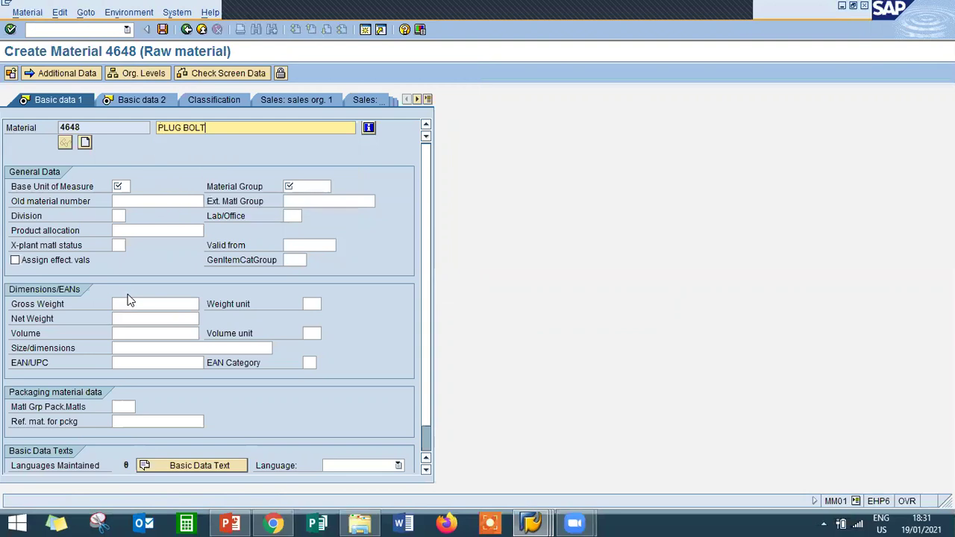
key(Return)
text(EA)
key(Return)
key(Down)
key(Return)
key(Return)
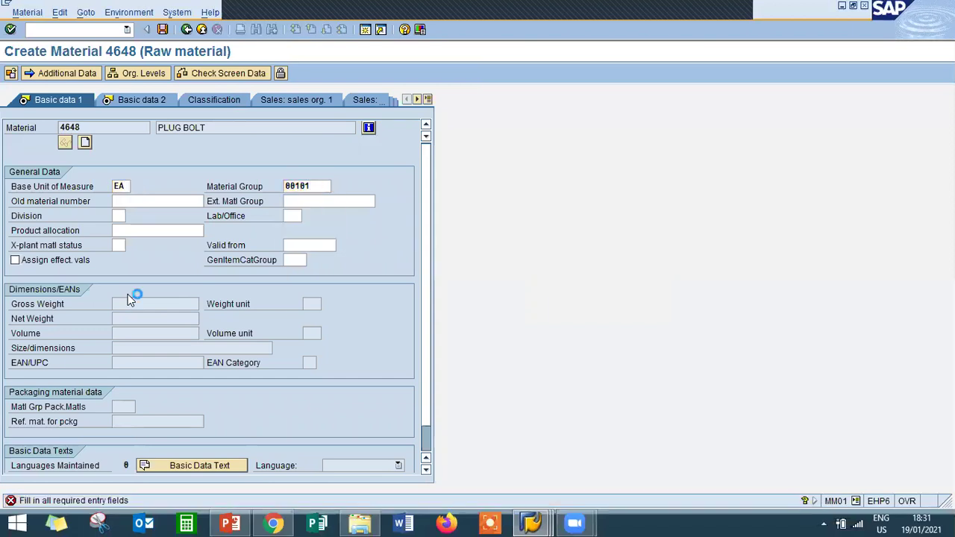
key(Return)
Step: Set purchasing group 000 and MRP type ND, advancing through the MRP views
key(Return)
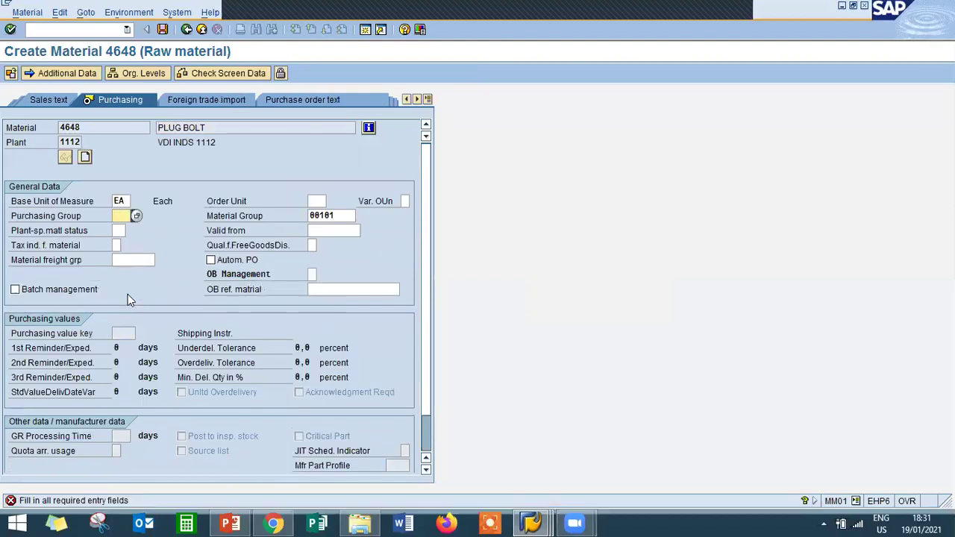
text(000)
key(Return)
key(Return)
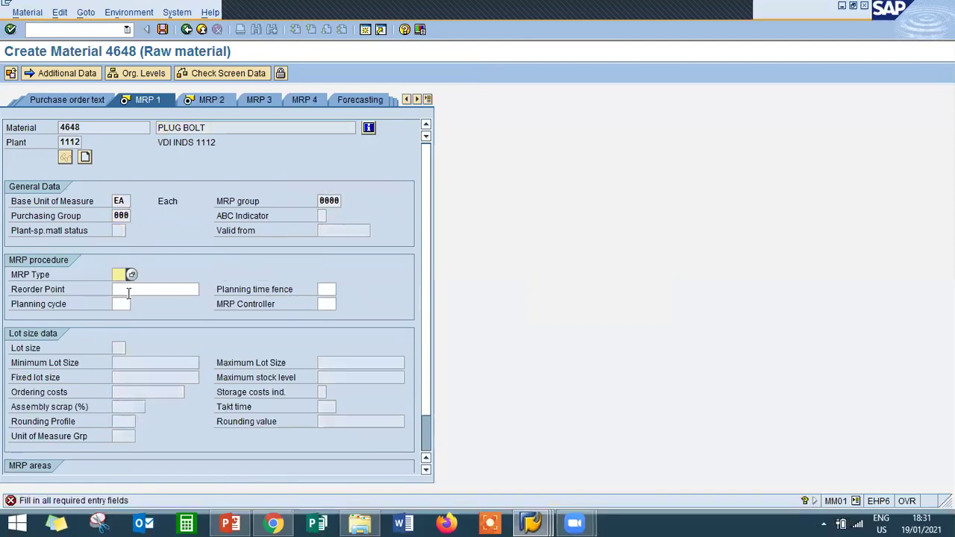
text(ND)
key(Return)
key(Return)
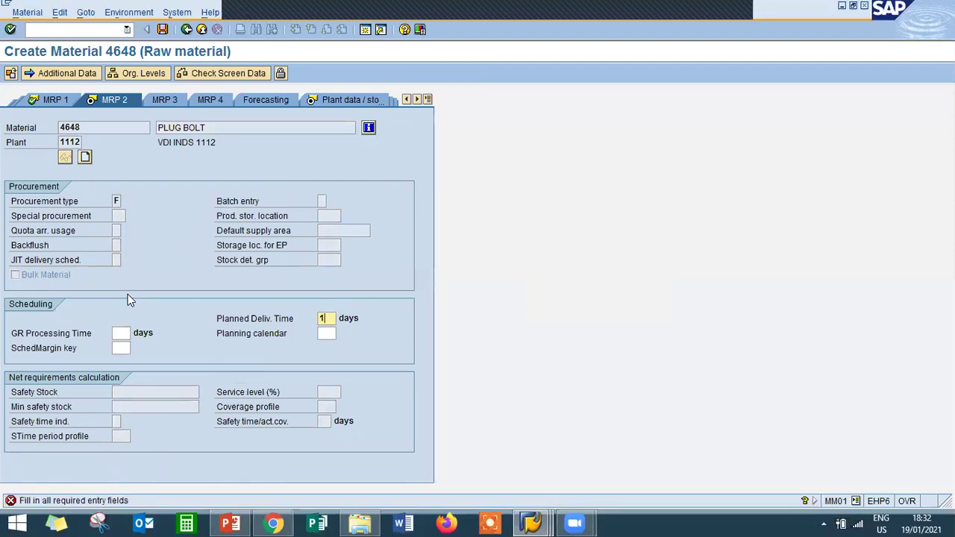
key(Return)
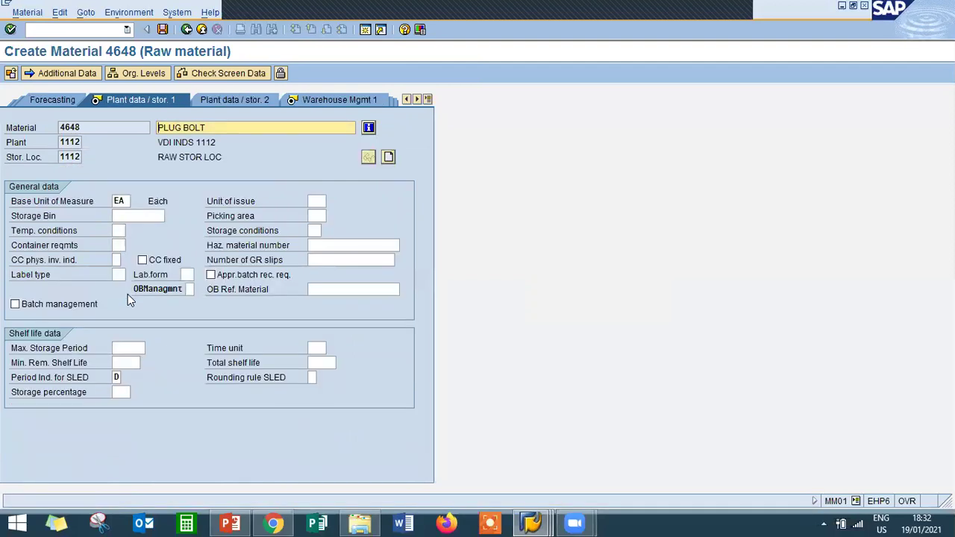
Step: On Warehouse Mgmt 2, enter LE quantity 10 EA with storage unit type BX1
key(Return)
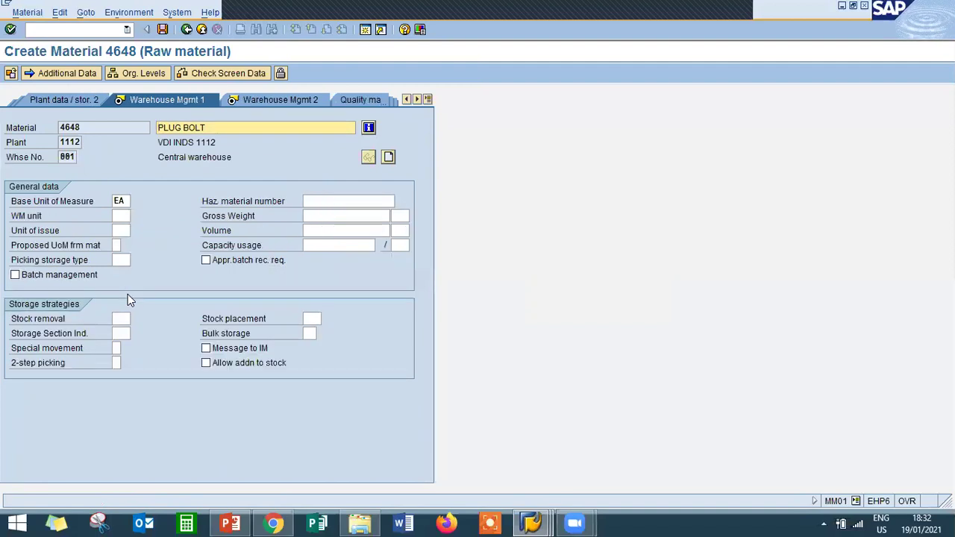
key(Return)
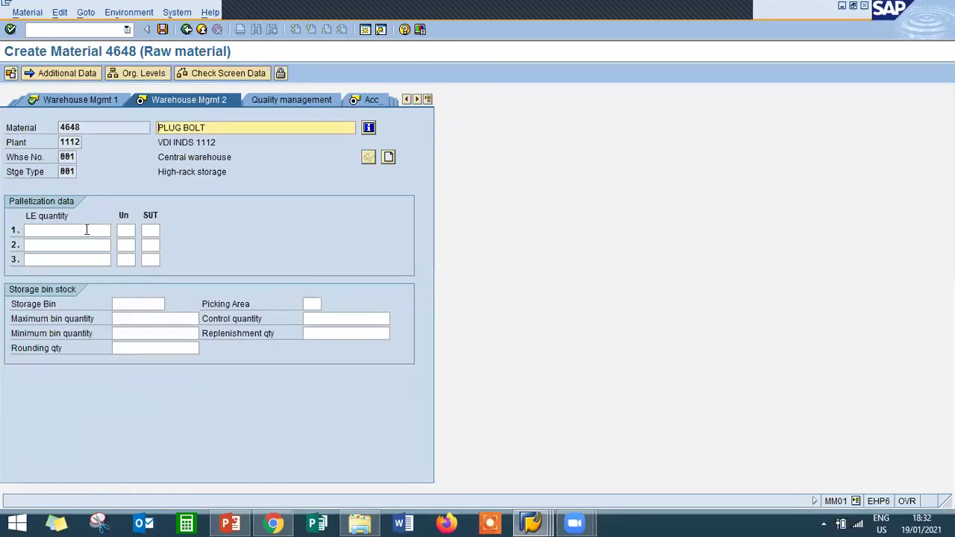
click(87, 231)
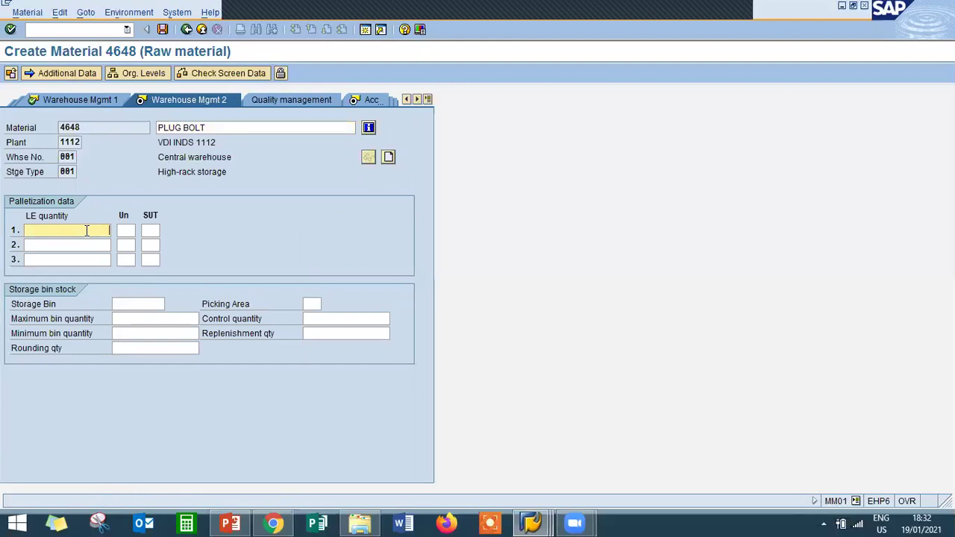
text(10)
click(129, 231)
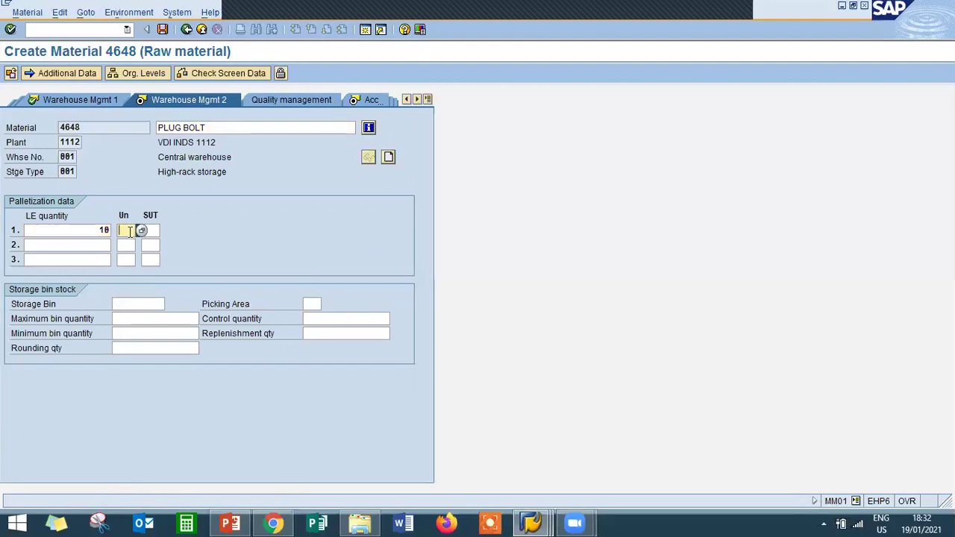
text(EA)
click(153, 230)
click(164, 231)
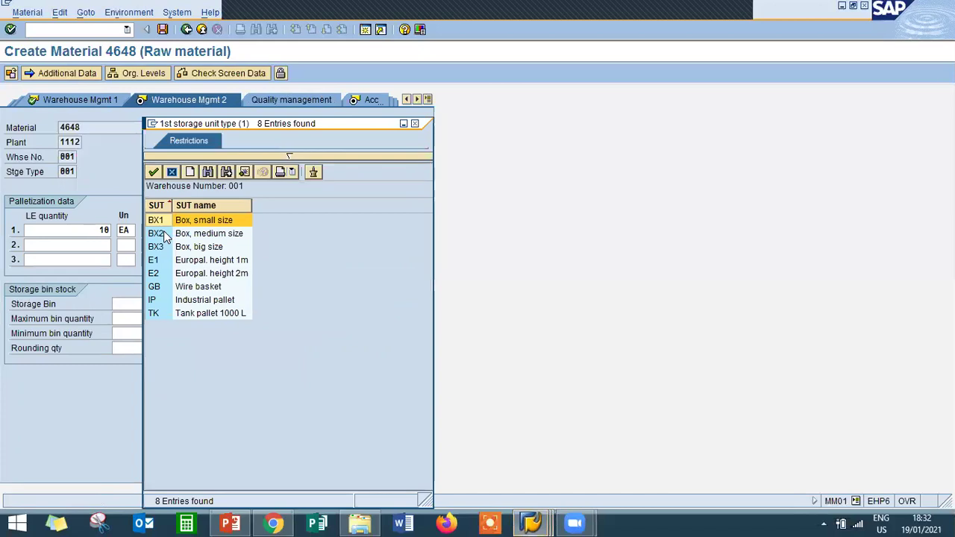
double_click(160, 224)
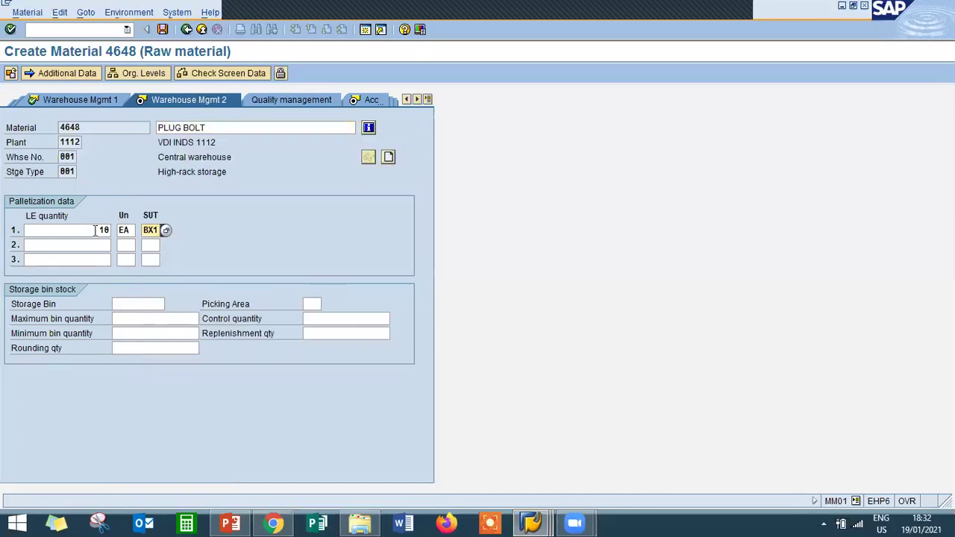
click(91, 230)
click(130, 232)
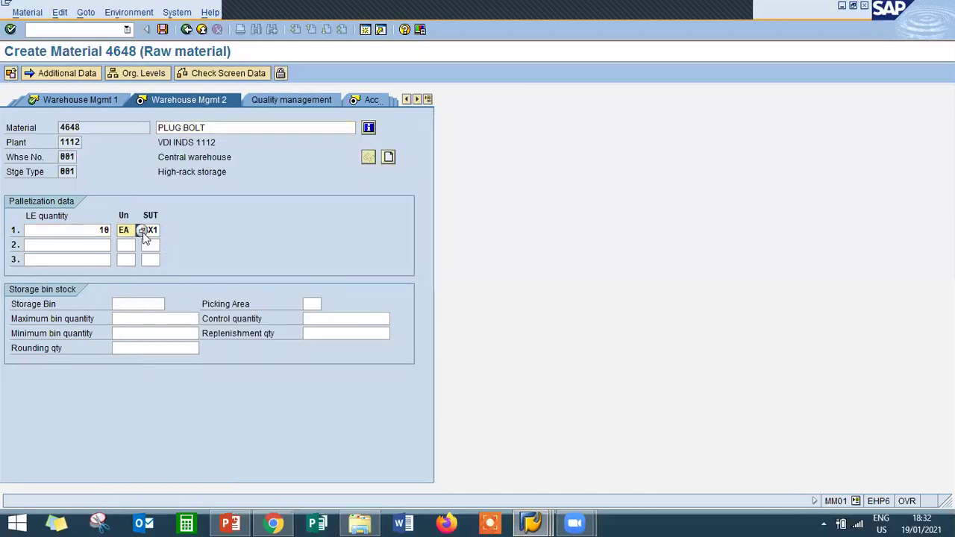
click(149, 230)
Step: Assign valuation class 3000 on the Accounting 1 view
key(Return)
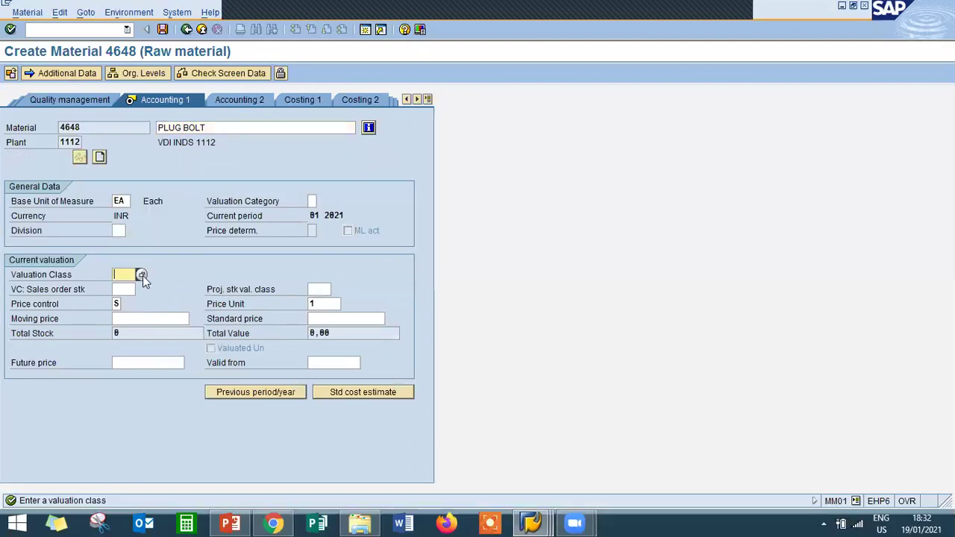
click(142, 275)
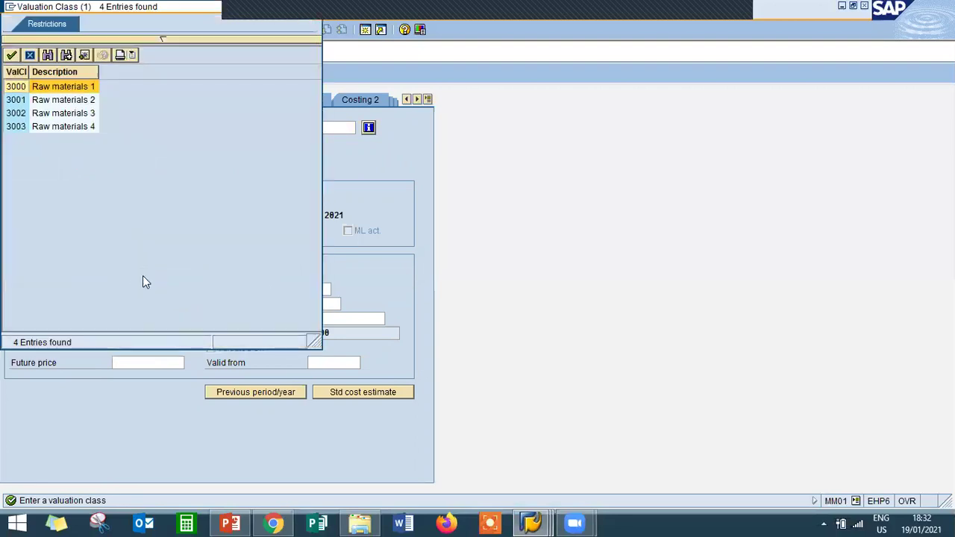
key(Return)
key(Return)
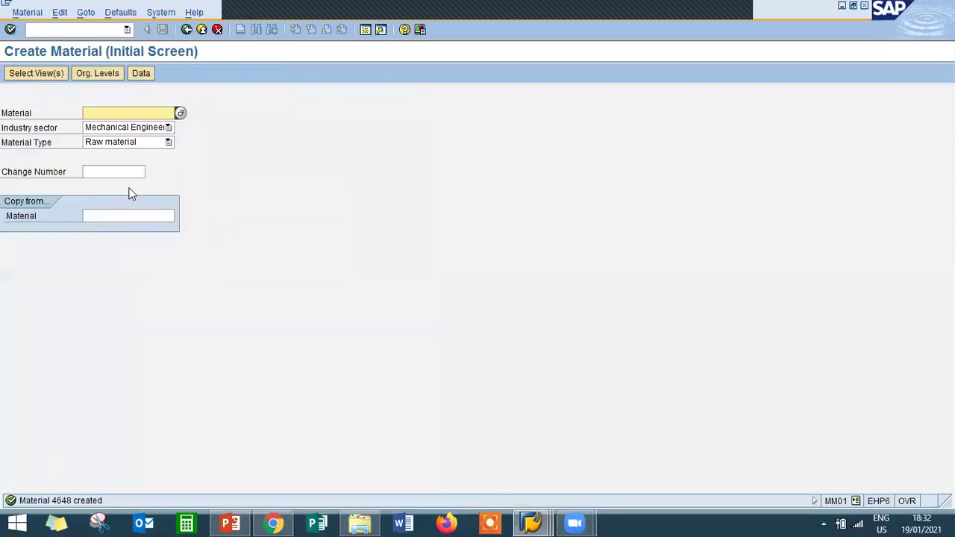
Step: Start a purchase order (ME21N) with vendor Engines Supplies
click(201, 30)
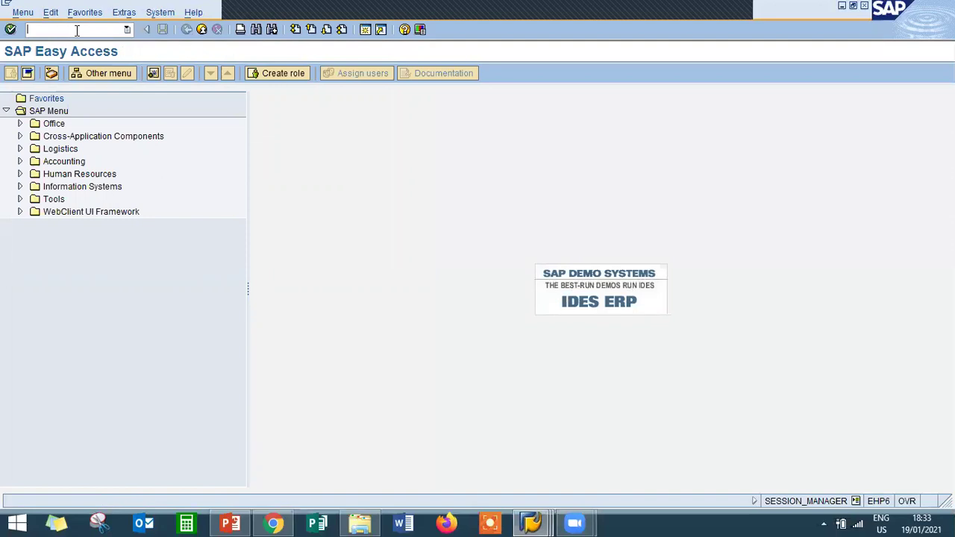
text(ME21N)
key(Return)
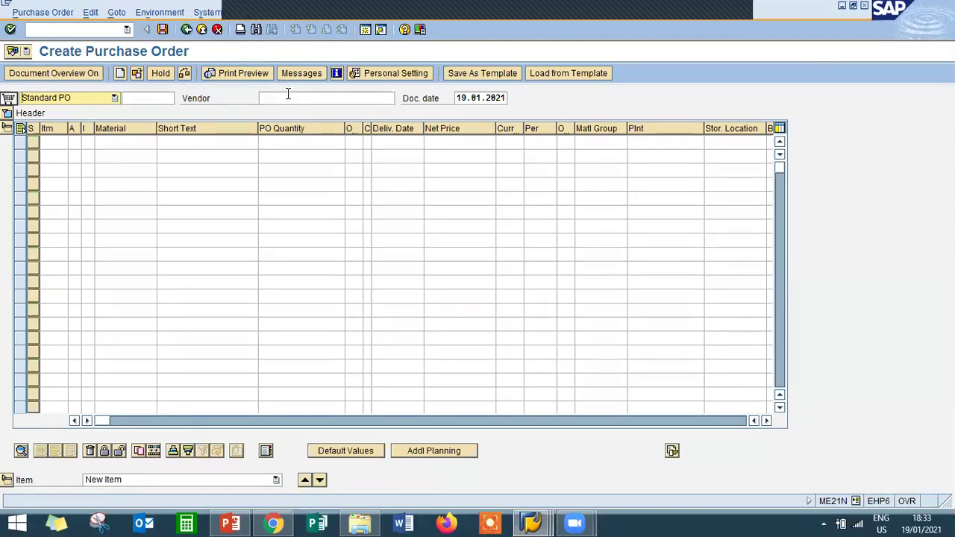
click(290, 98)
key(Down)
key(Return)
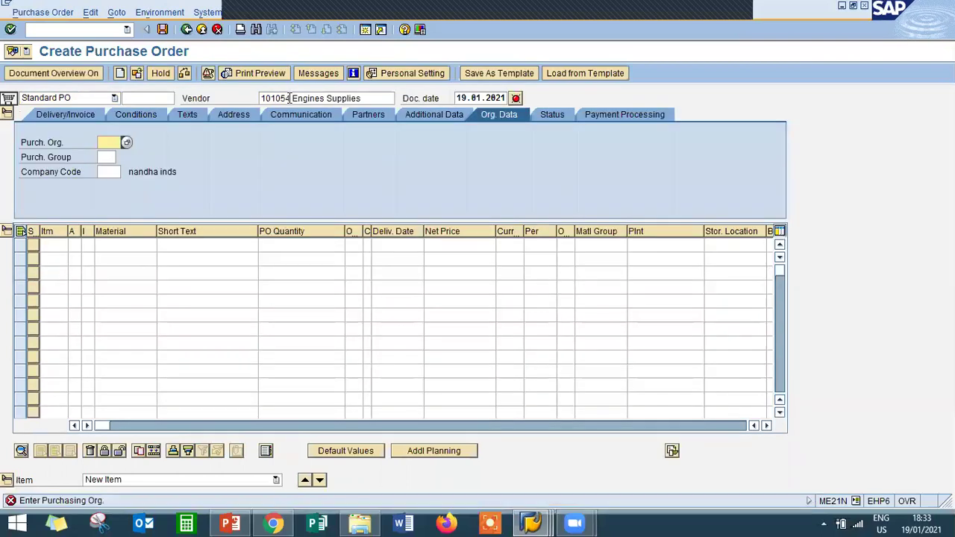
Step: Enter purchasing org 1112, purchasing group 000 and material 4648 as item 1
text(1)
key(Down)
key(Return)
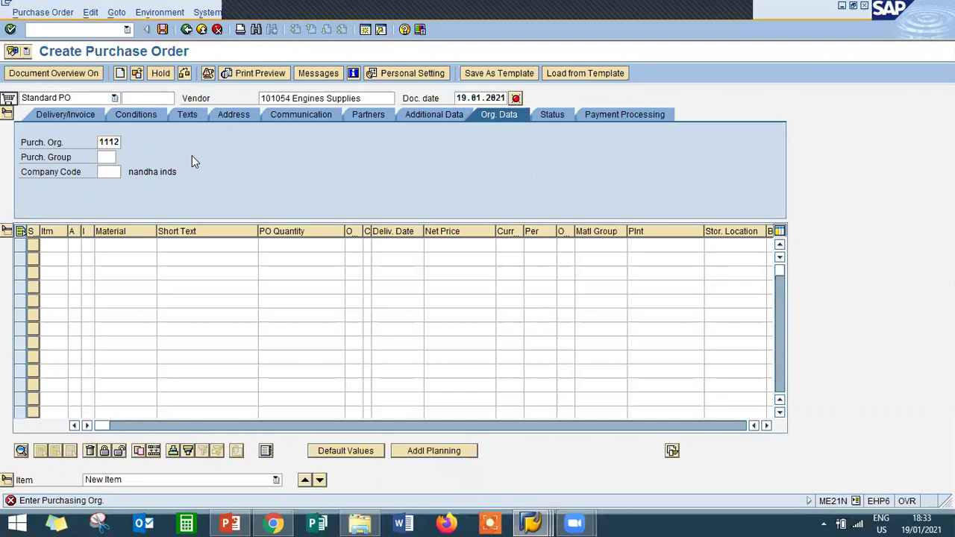
text(0)
key(Down)
key(Return)
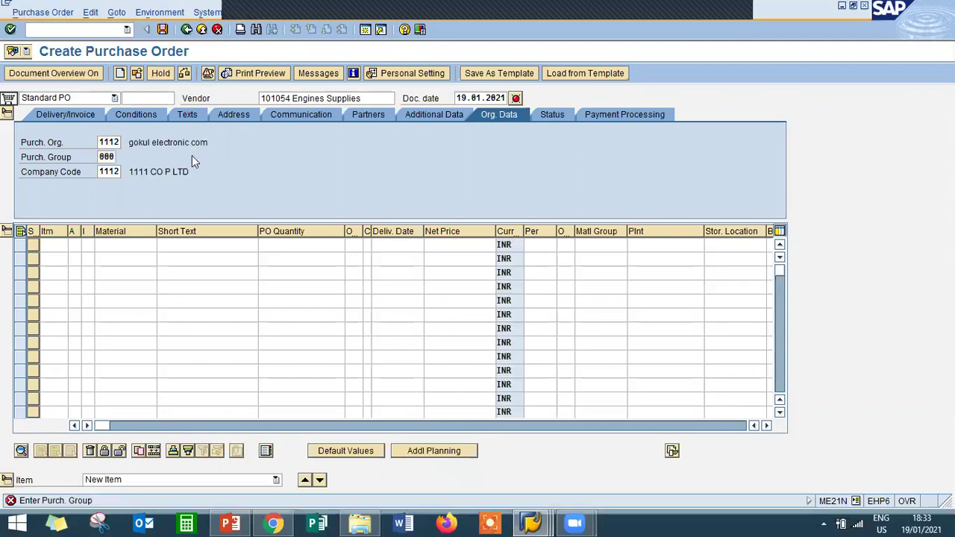
key(Return)
click(127, 248)
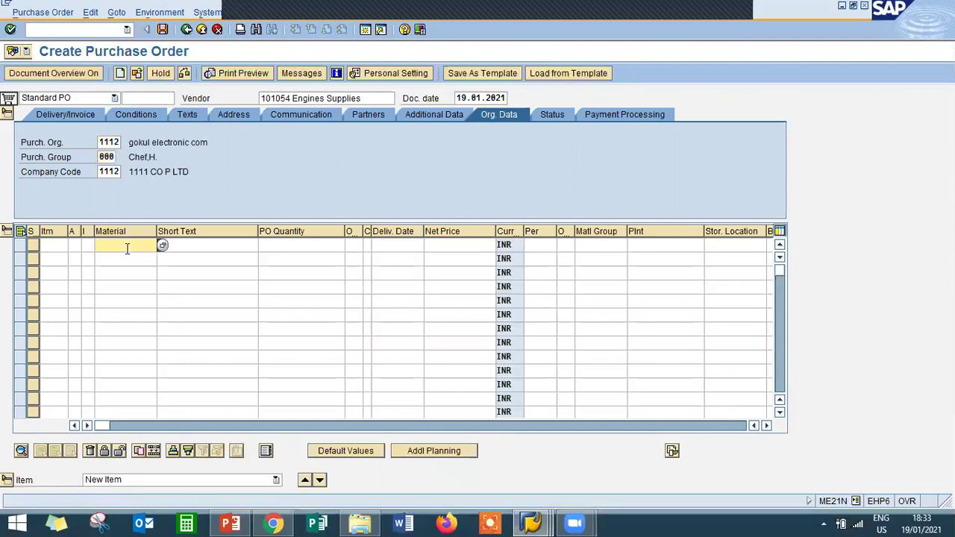
text(4648)
Step: Set plant 1112 and storage location 1112 on the PLUG BOLT item
key(Return)
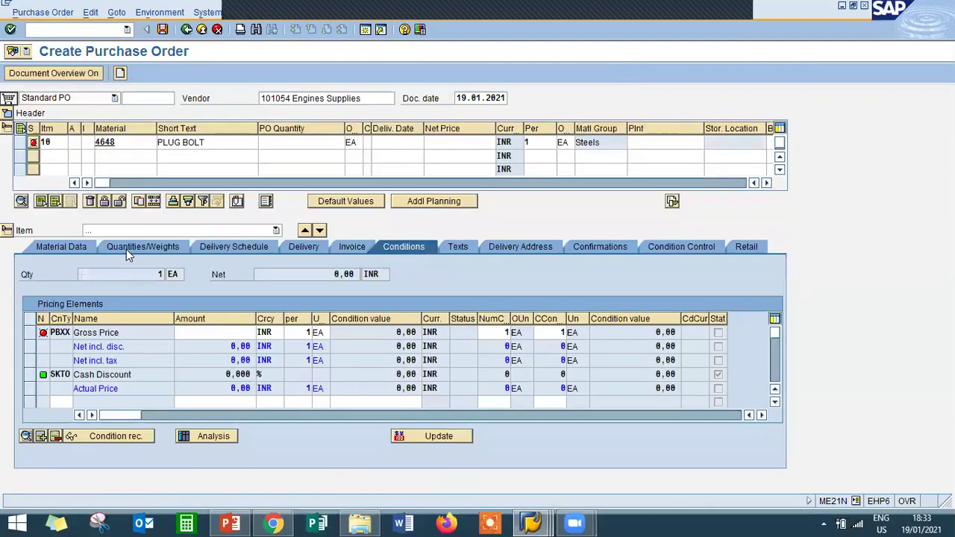
click(668, 146)
text(1112)
key(Return)
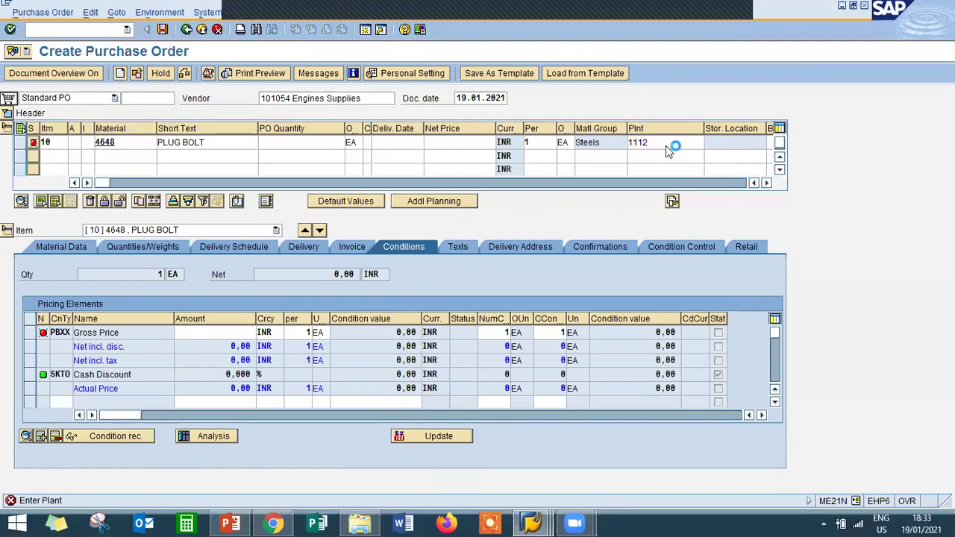
click(738, 141)
text(1112)
key(Return)
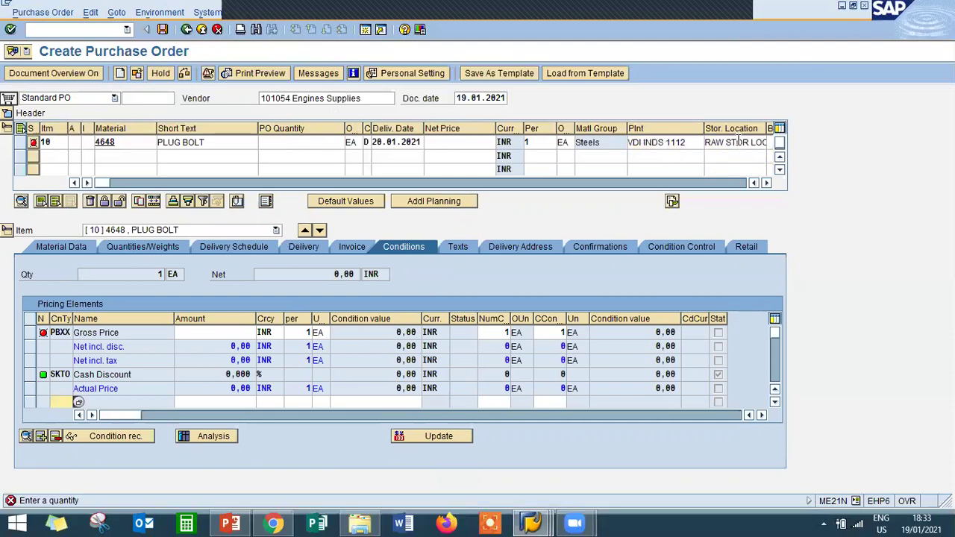
Step: Enter net price 1100 for the 10-unit PLUG BOLT item
click(317, 141)
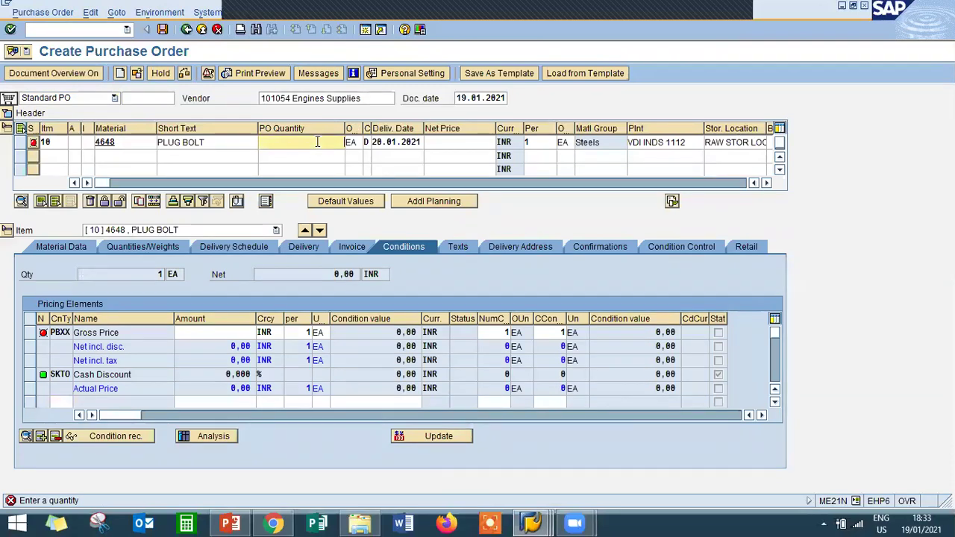
click(445, 143)
text(1100)
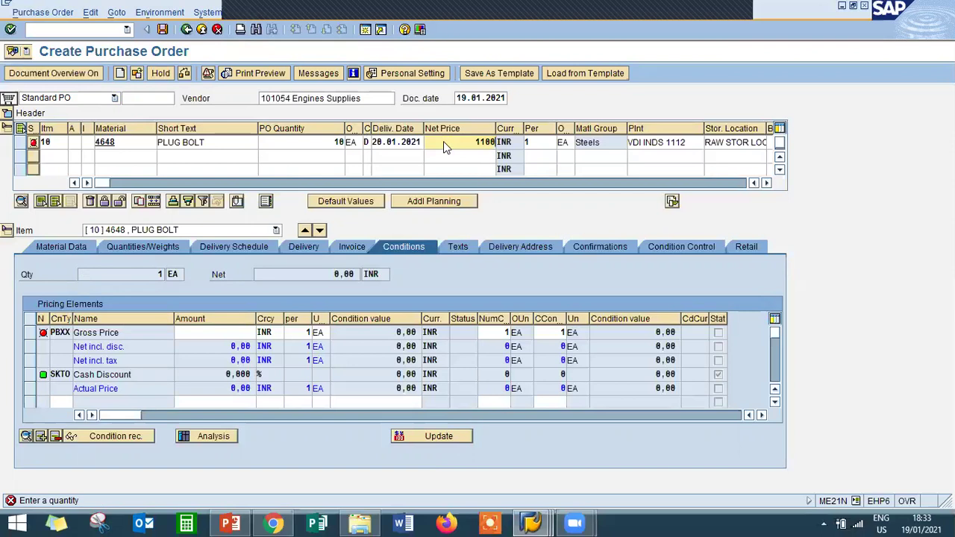
key(Return)
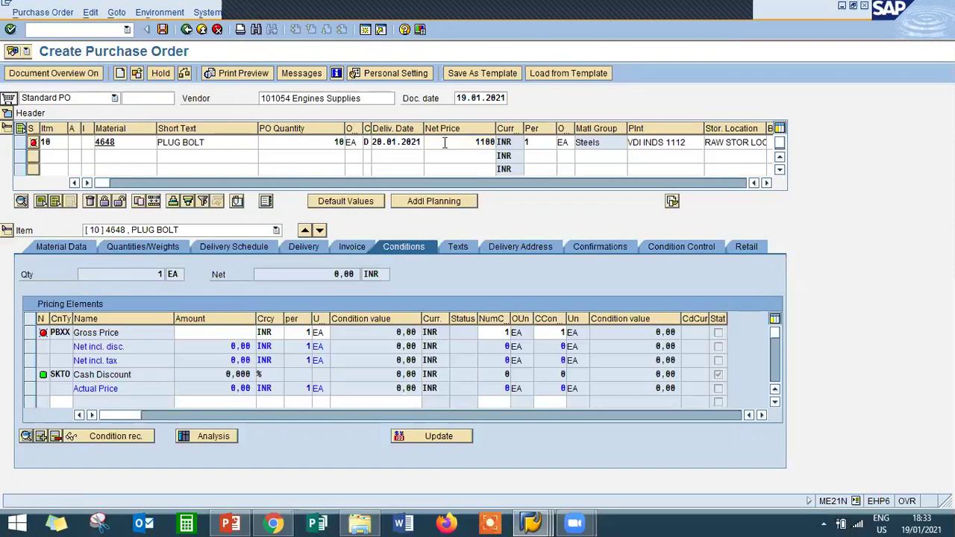
double_click(445, 143)
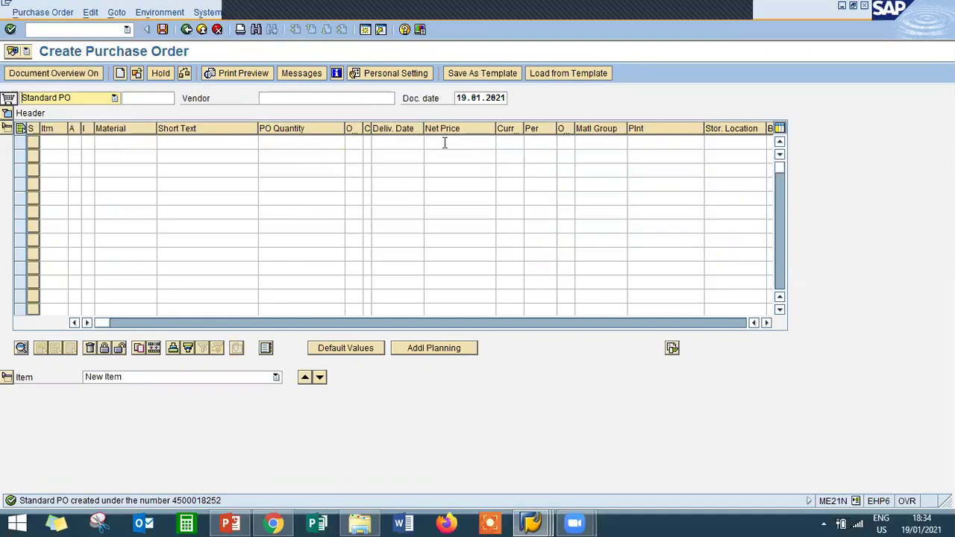
Step: Open MIGO as Goods Receipt and load the newest purchase order
click(201, 29)
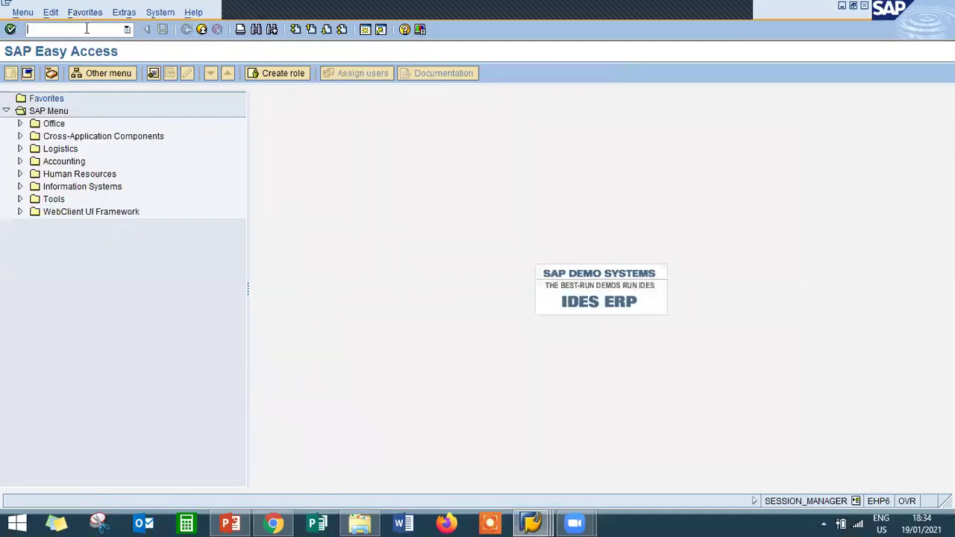
key(Return)
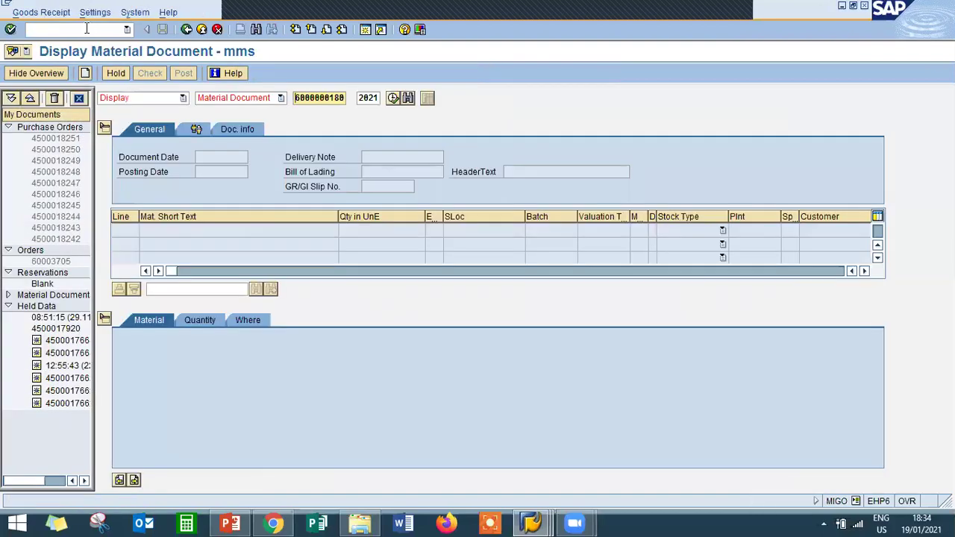
click(174, 99)
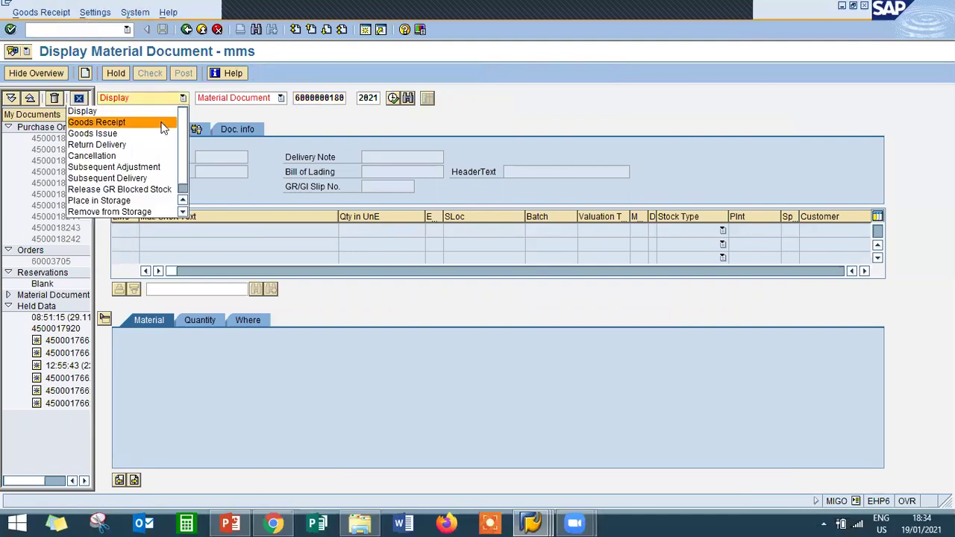
click(163, 122)
key(Down)
key(Return)
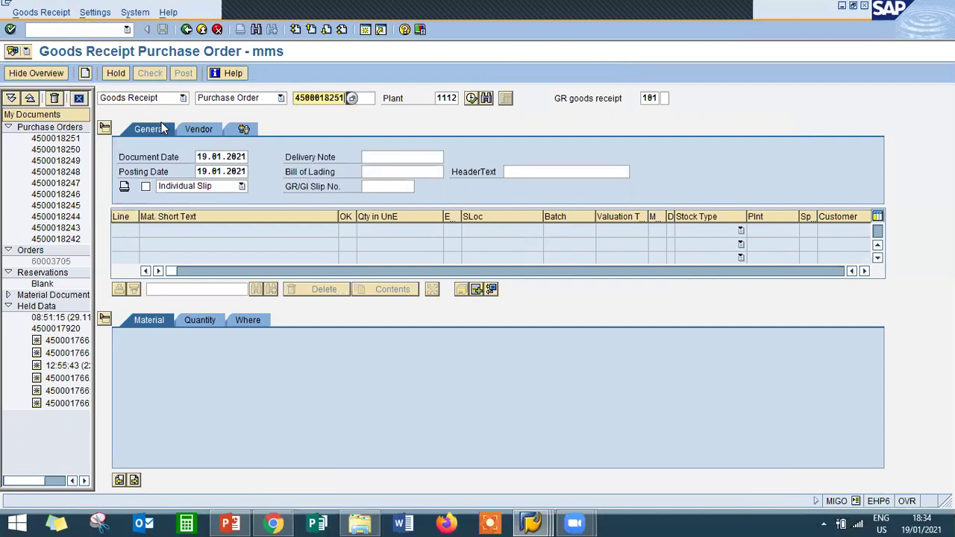
key(Down)
key(Return)
key(Return)
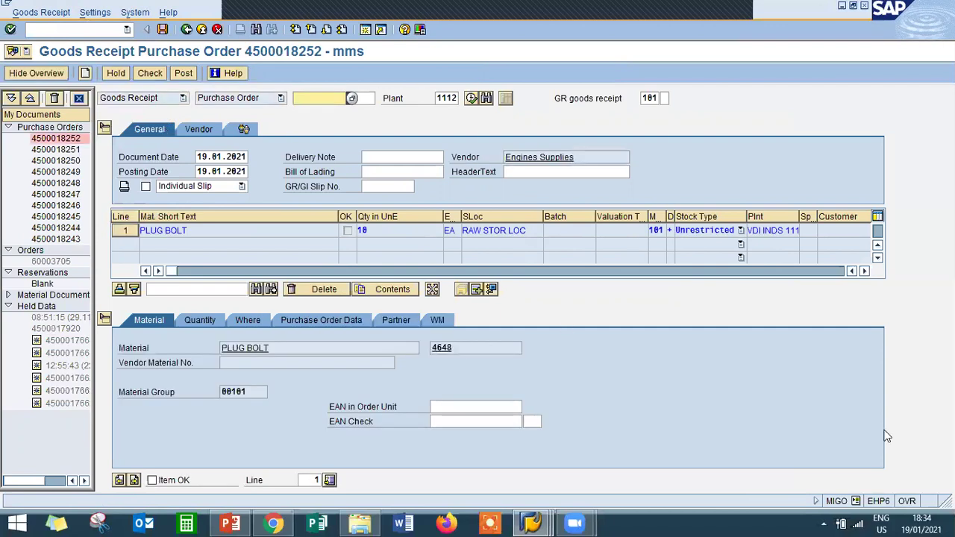
Step: Verify the WM data (BX1), mark the item OK, check and post the receipt
click(436, 321)
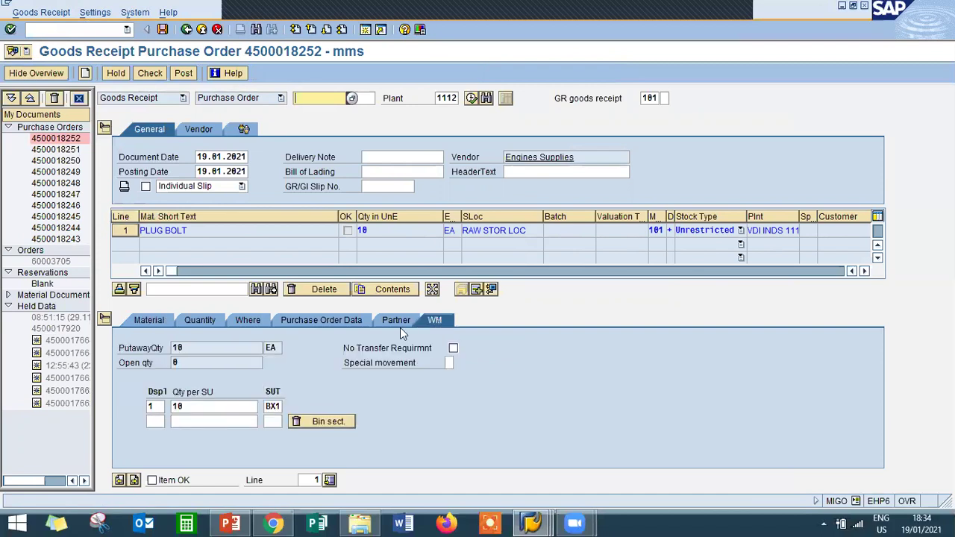
click(192, 406)
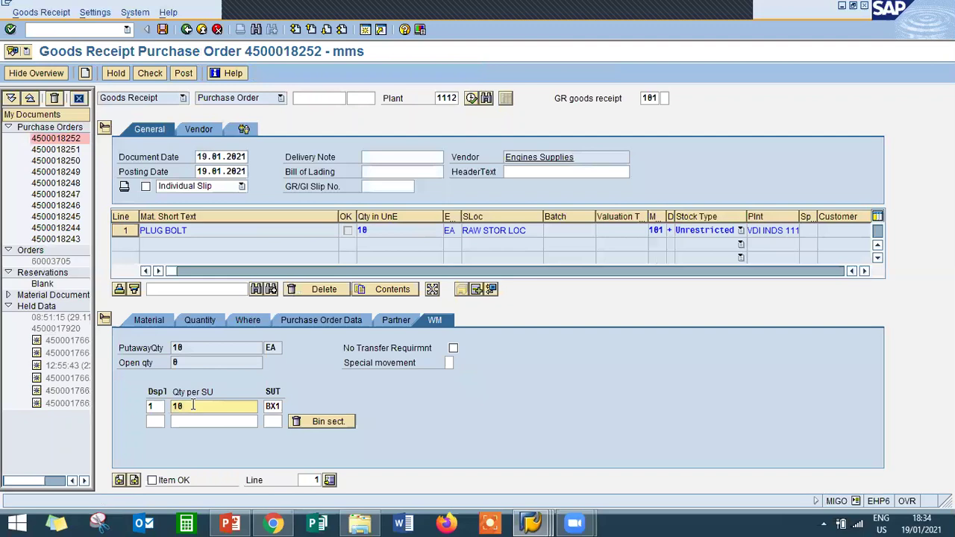
click(271, 406)
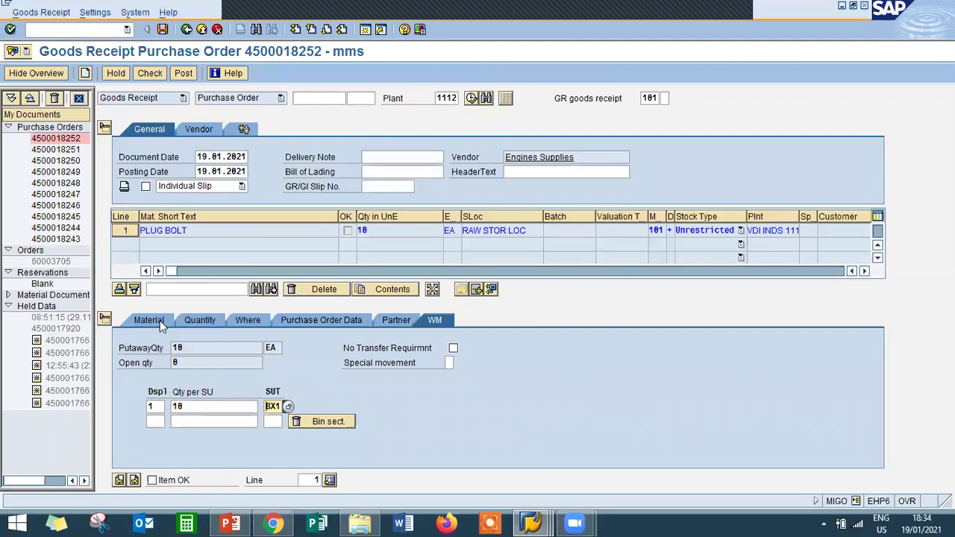
click(152, 480)
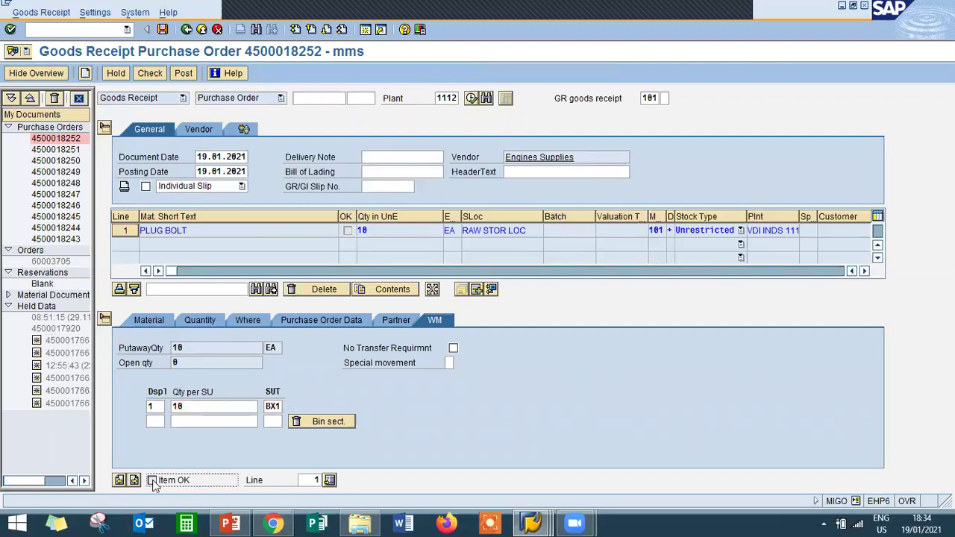
click(147, 73)
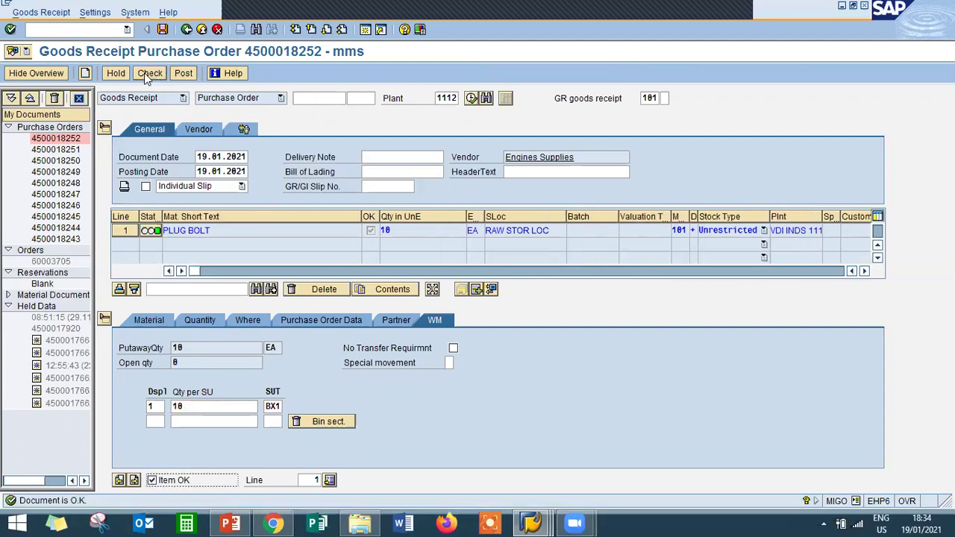
click(185, 73)
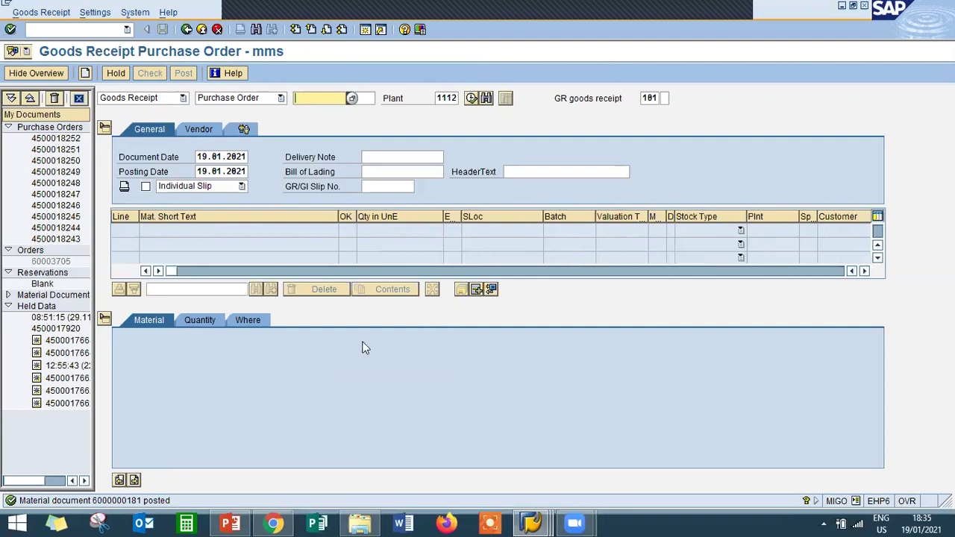
click(168, 101)
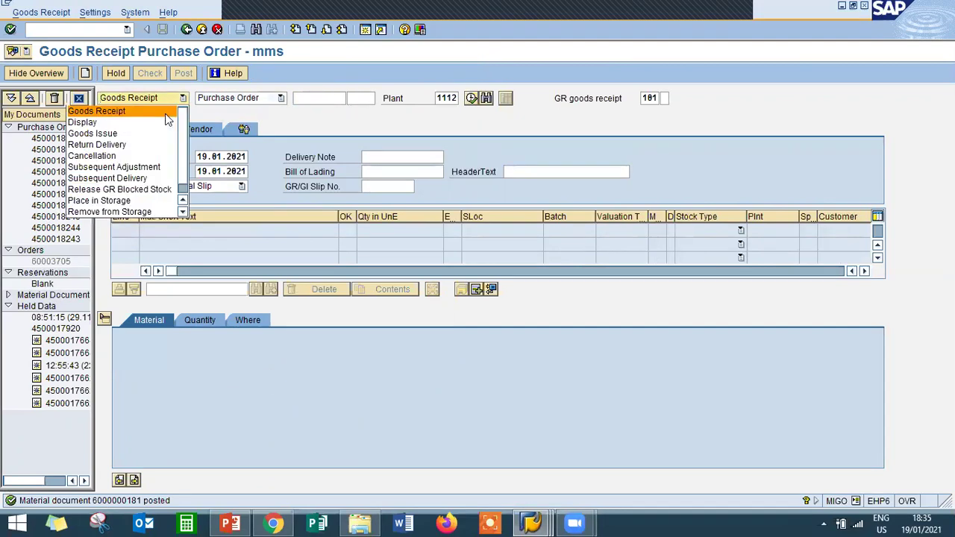
click(161, 121)
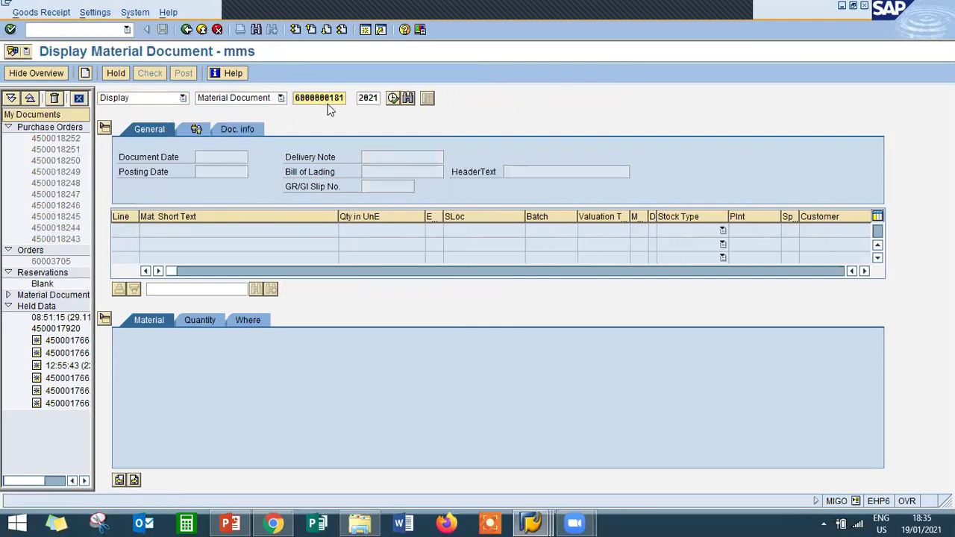
key(Return)
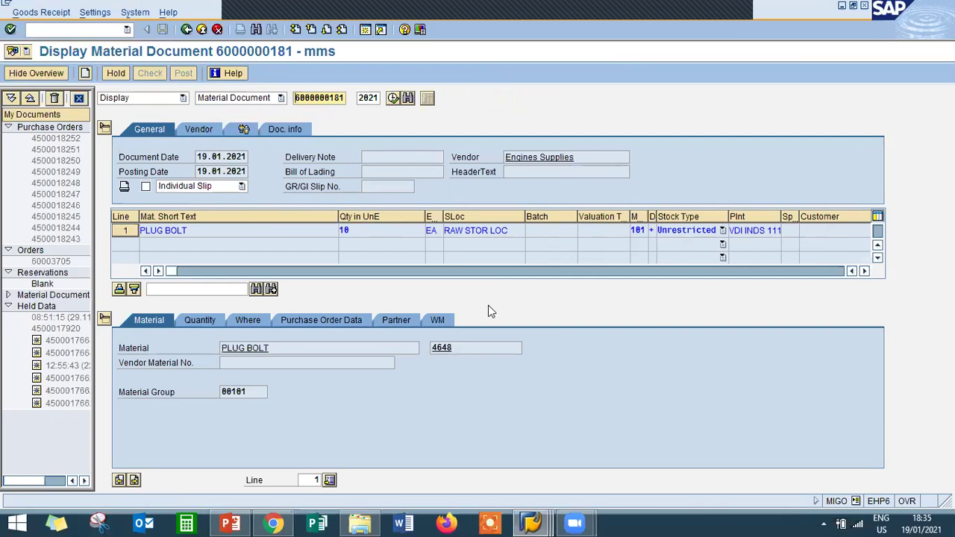
click(440, 320)
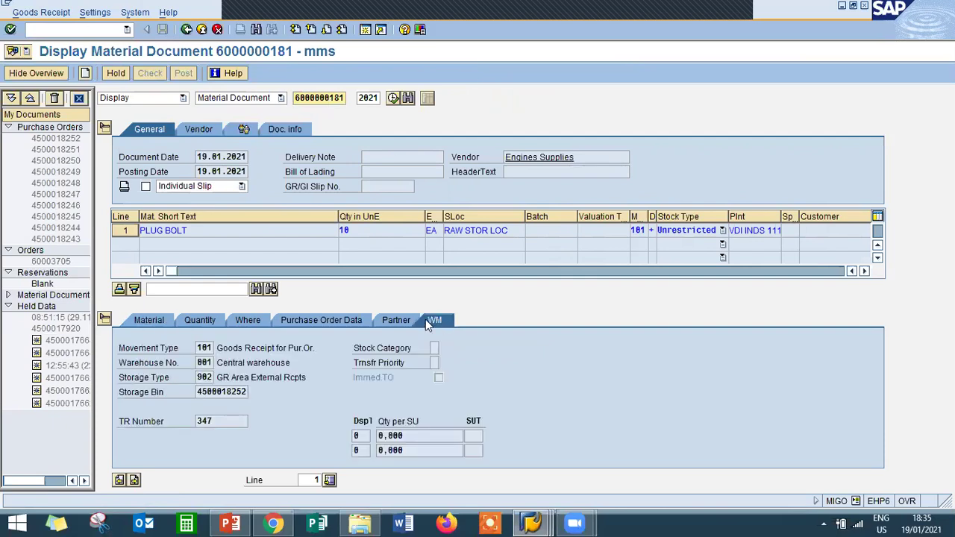
click(233, 422)
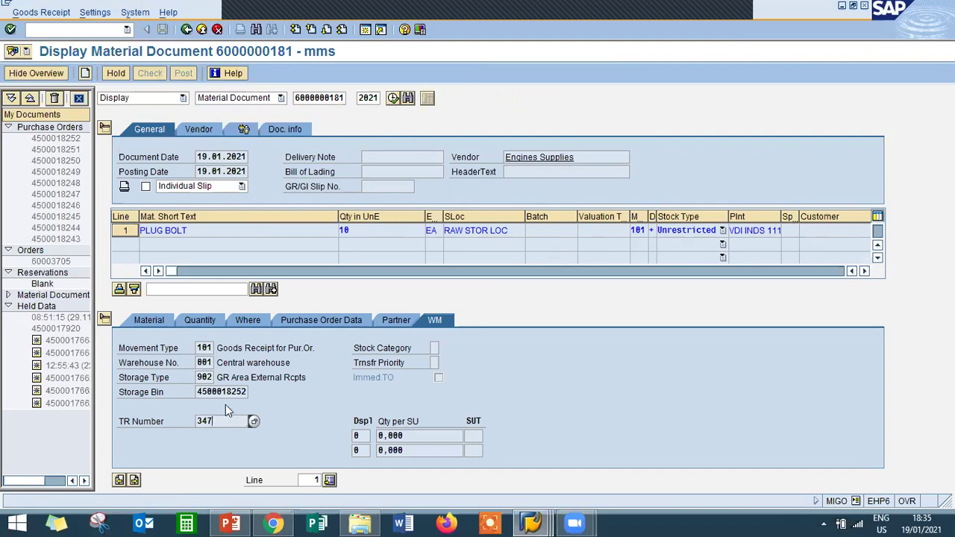
click(233, 393)
click(202, 377)
click(228, 393)
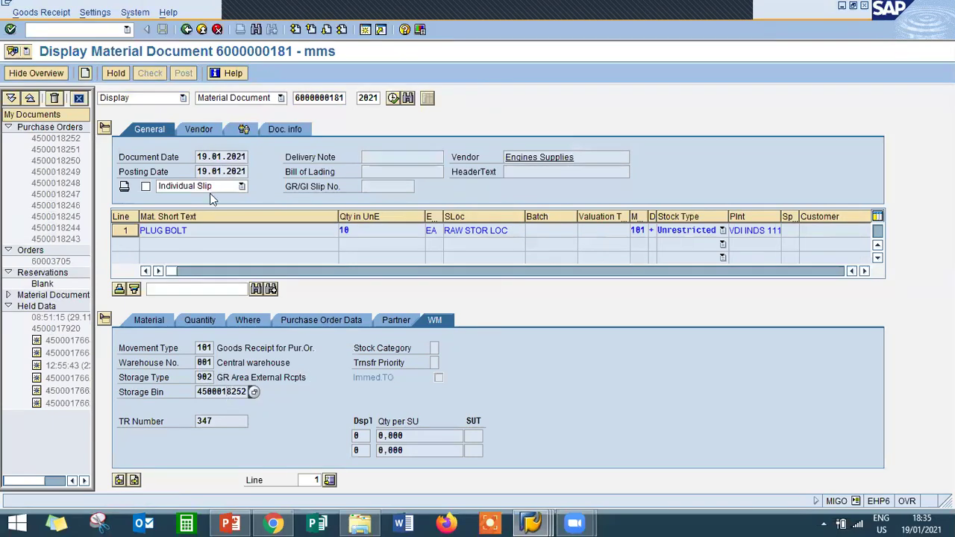
click(200, 30)
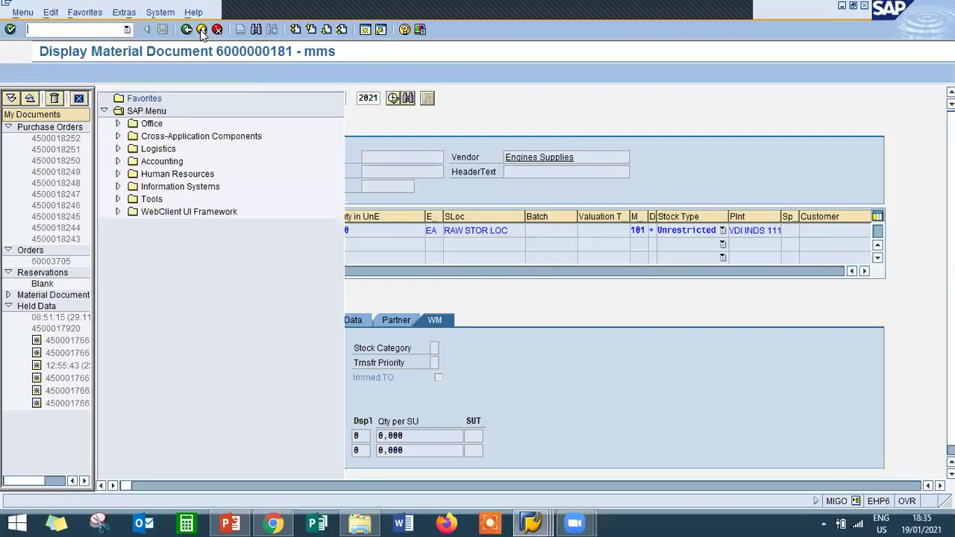
Step: Create and save a transfer order via LT04 from TR 347 for 10 BX1
click(74, 30)
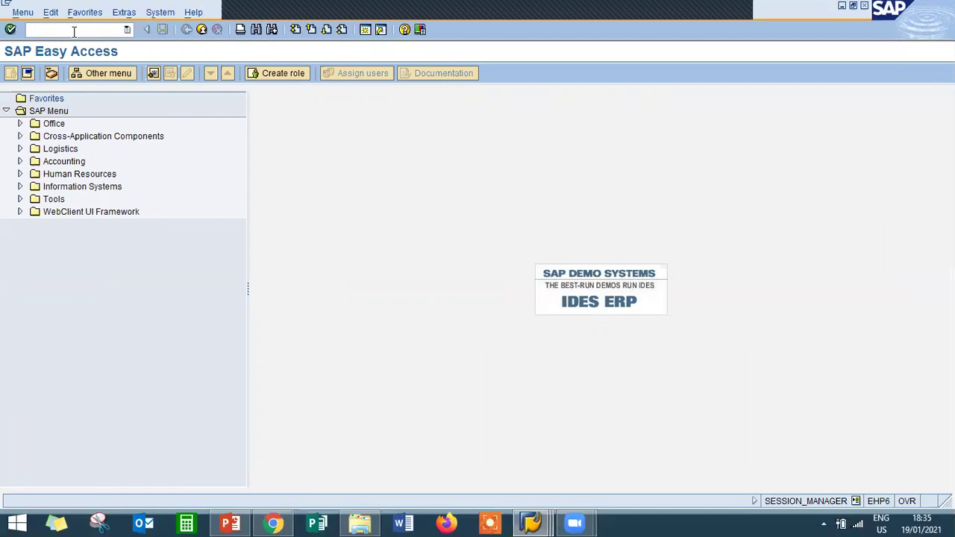
text(LT04)
key(Return)
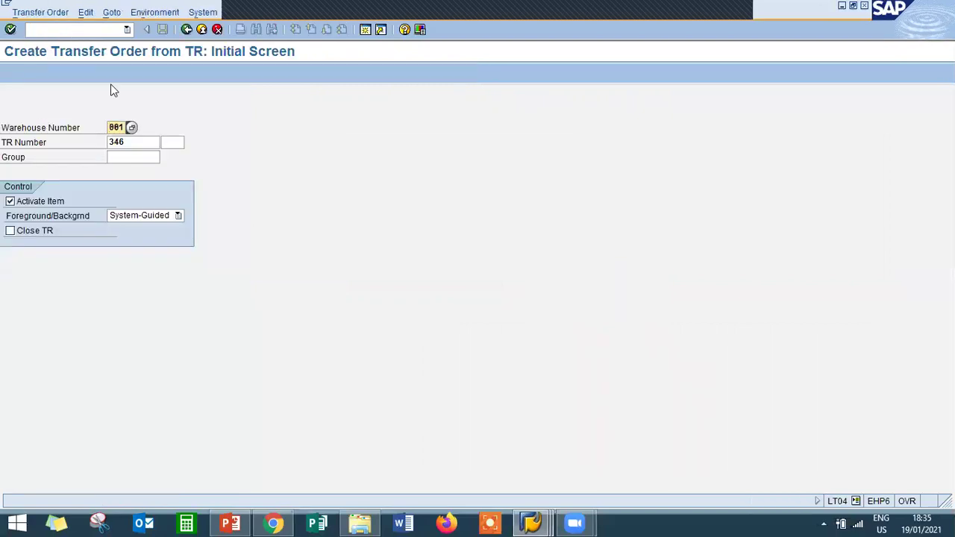
click(135, 142)
key(BackSpace)
text(7)
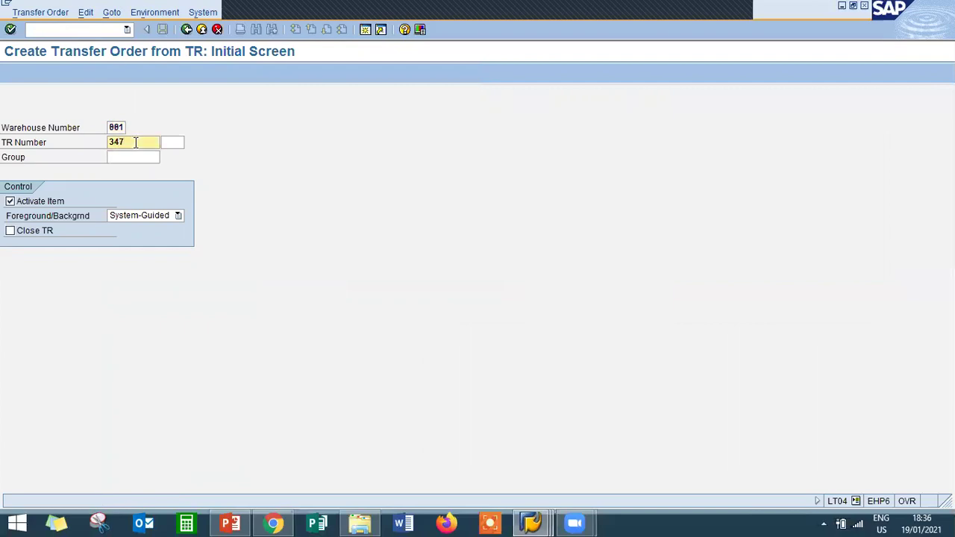
key(Return)
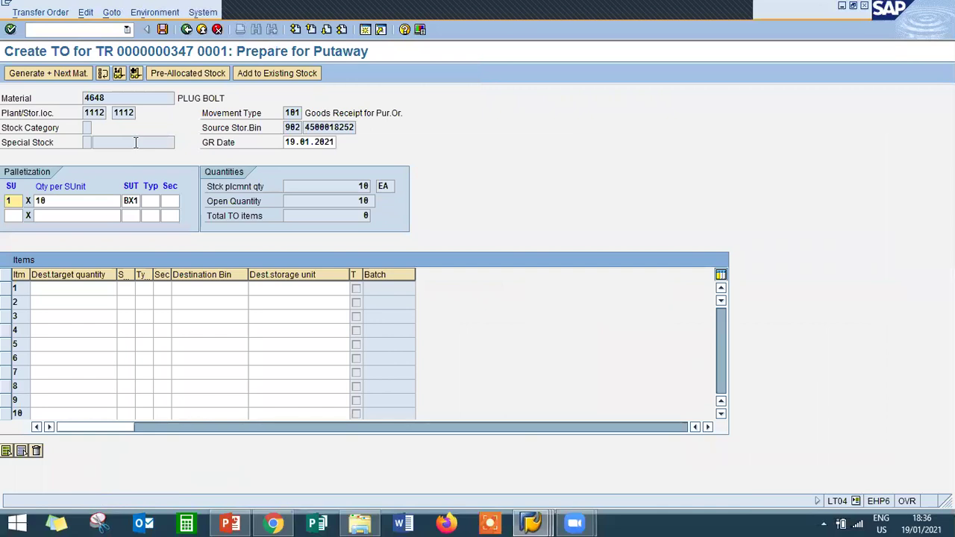
key(Return)
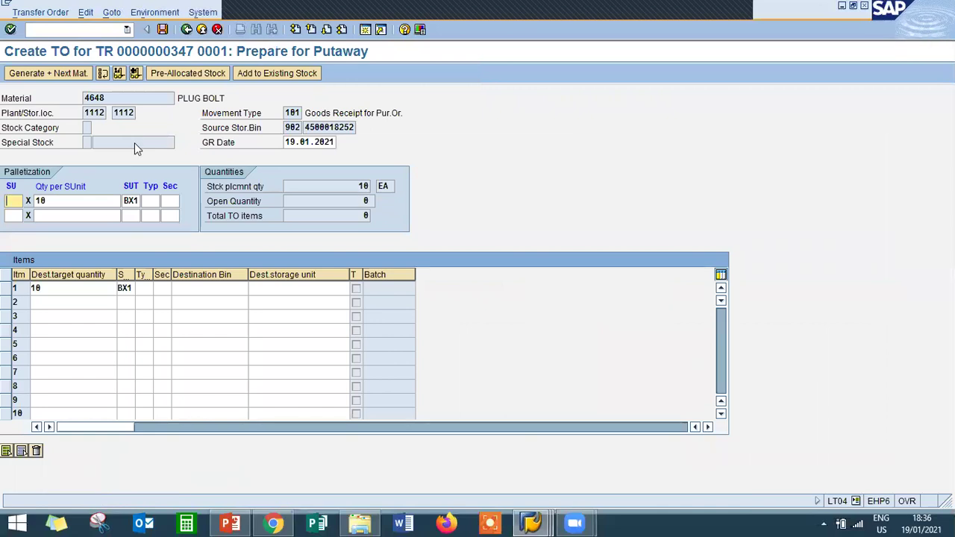
key(ctrl+s)
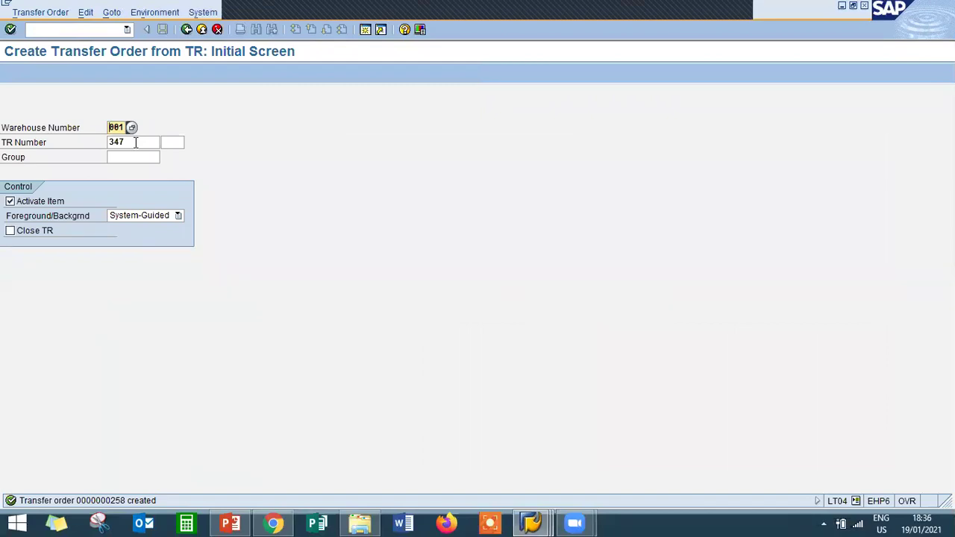
click(203, 30)
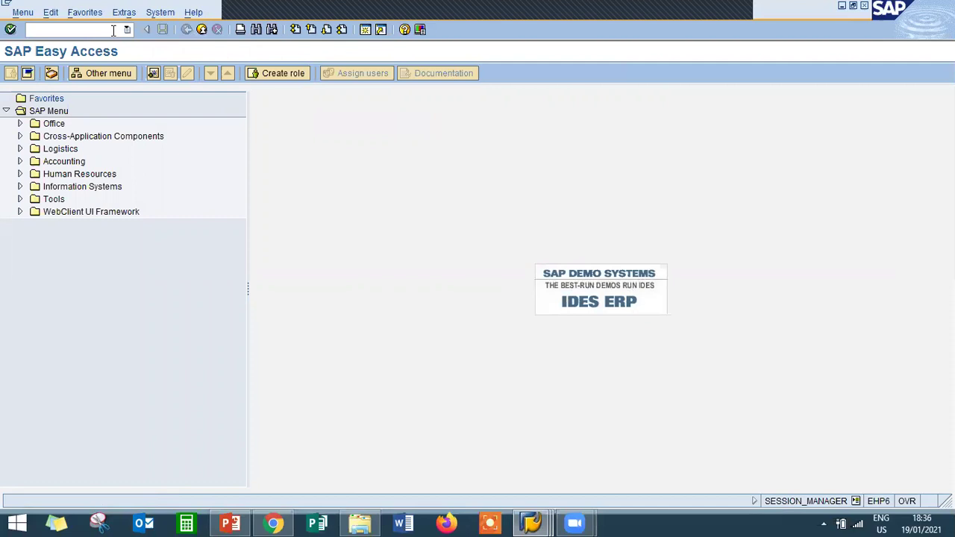
Step: Confirm transfer order 258 via LT12: material 4648, 10 EA into bin 03-10-01
text(LT12)
key(Return)
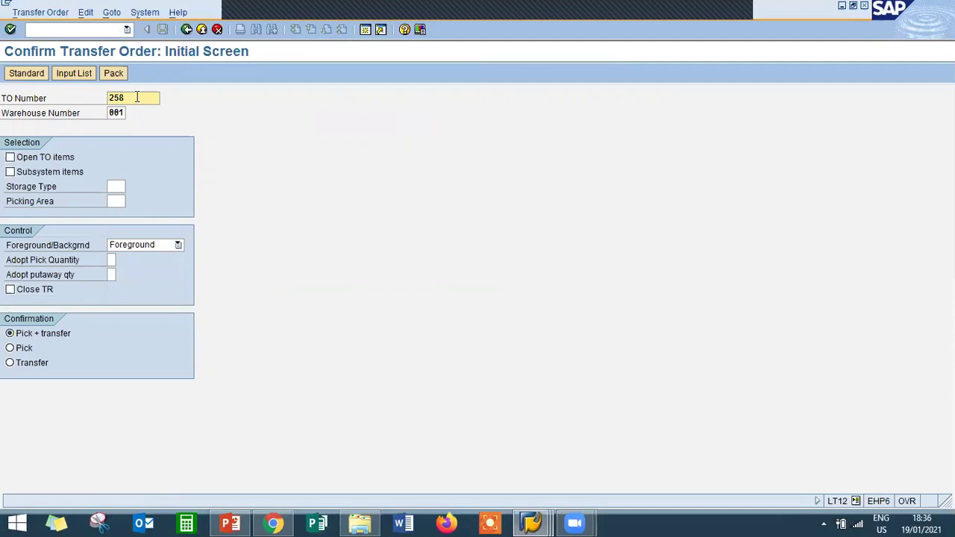
key(Return)
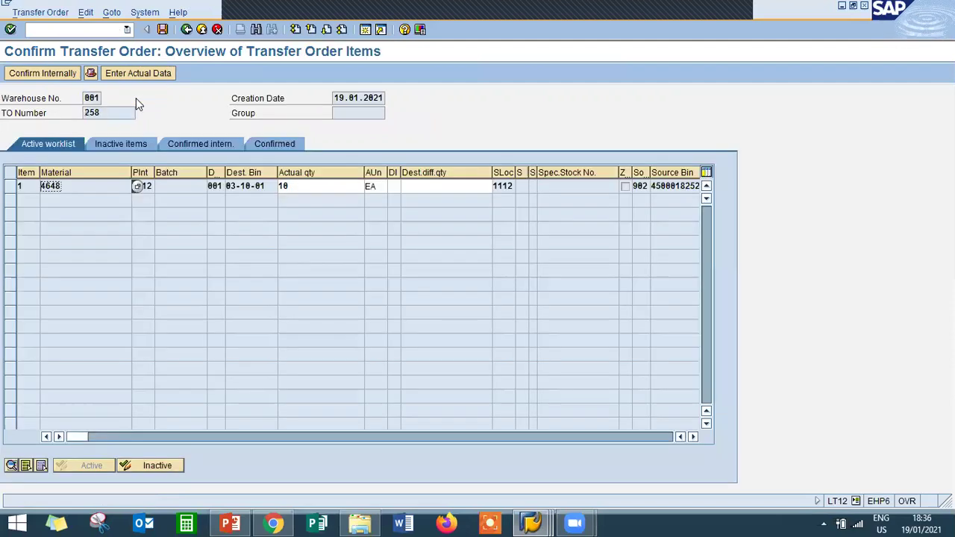
click(273, 187)
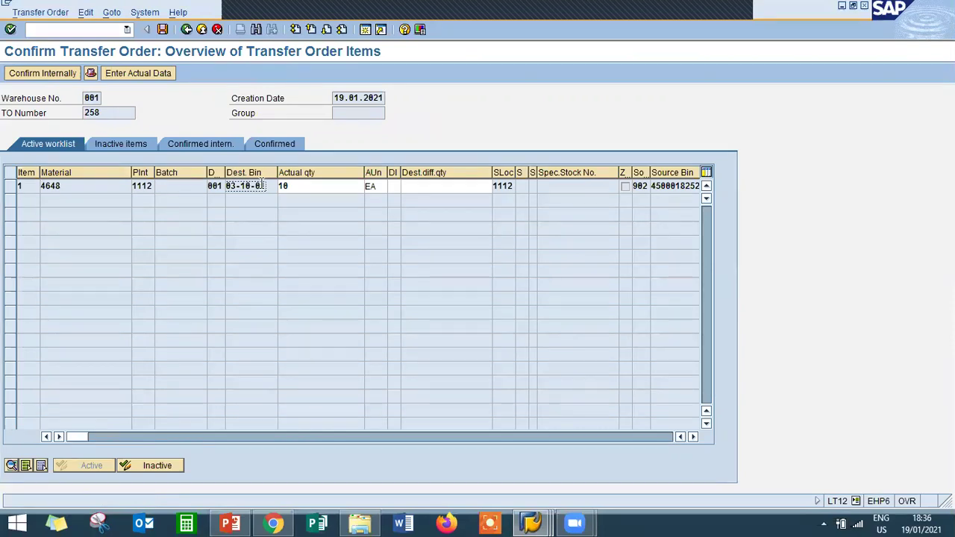
click(330, 187)
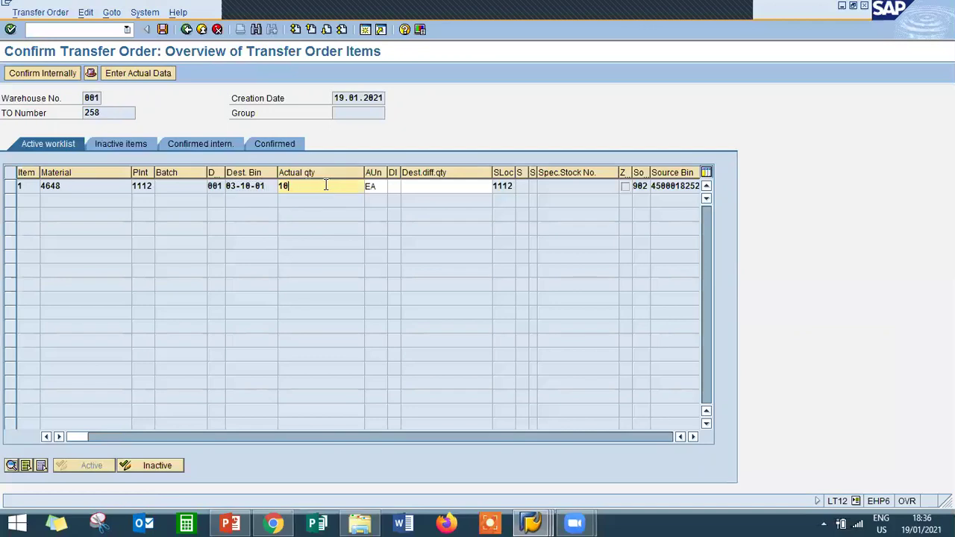
click(119, 187)
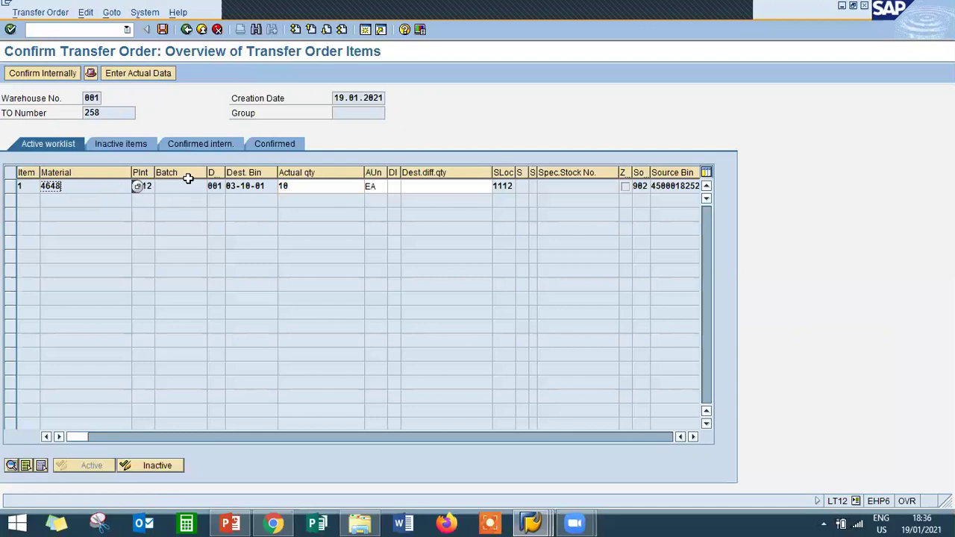
click(255, 187)
click(162, 30)
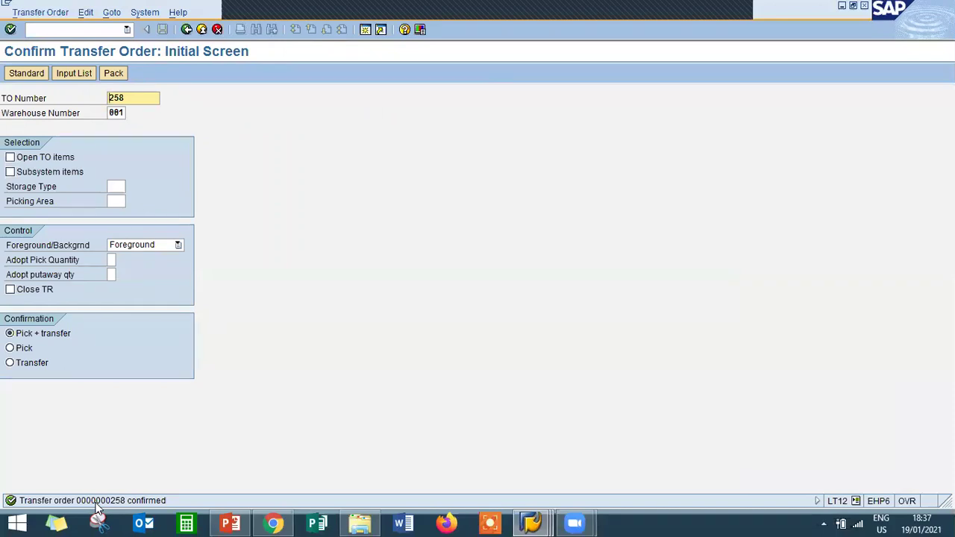
click(200, 32)
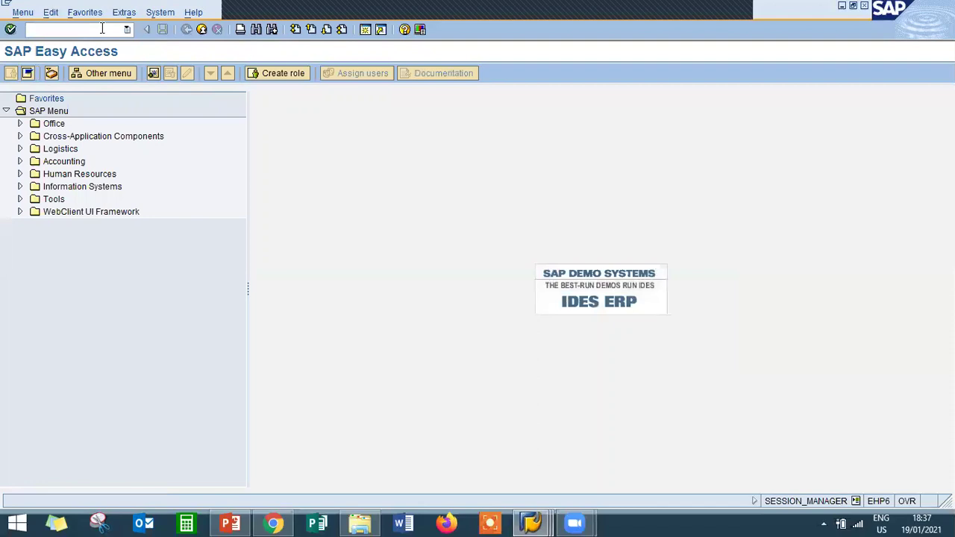
Step: Run LX03 for storage type 001, bin 03-10-01, and view the bin holding 10 EA of 4648
text(LX03)
key(Return)
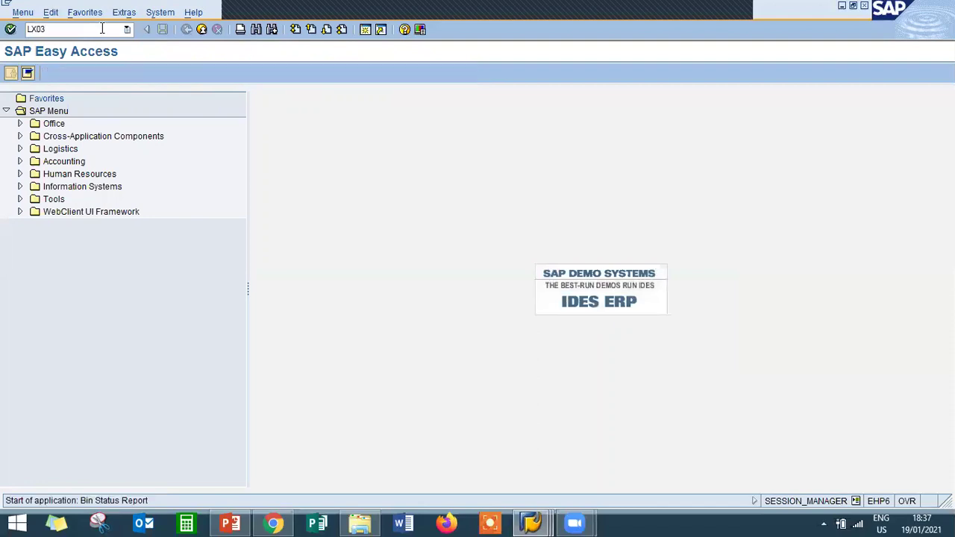
key(Tab)
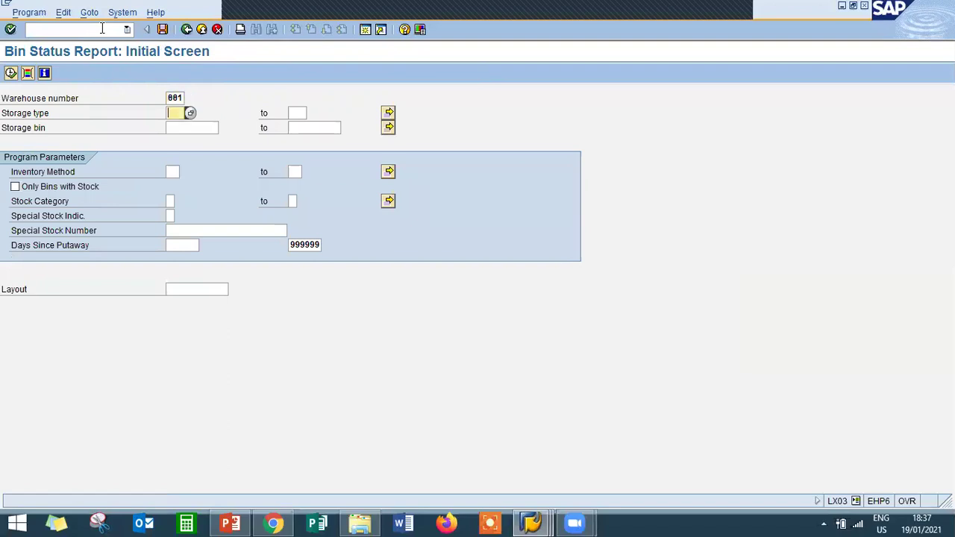
text(001)
key(Tab)
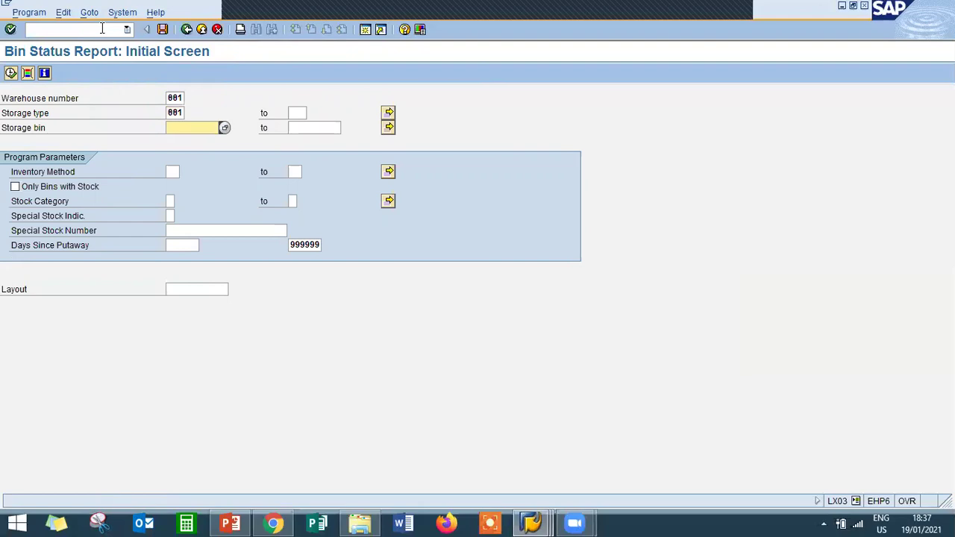
key(BackSpace)
key(Down)
key(Return)
text(01)
click(12, 73)
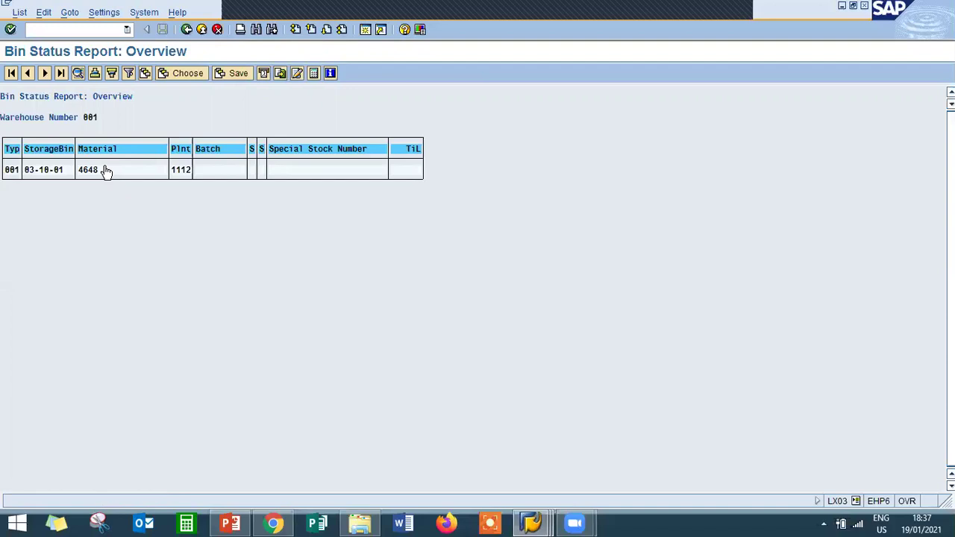
double_click(48, 169)
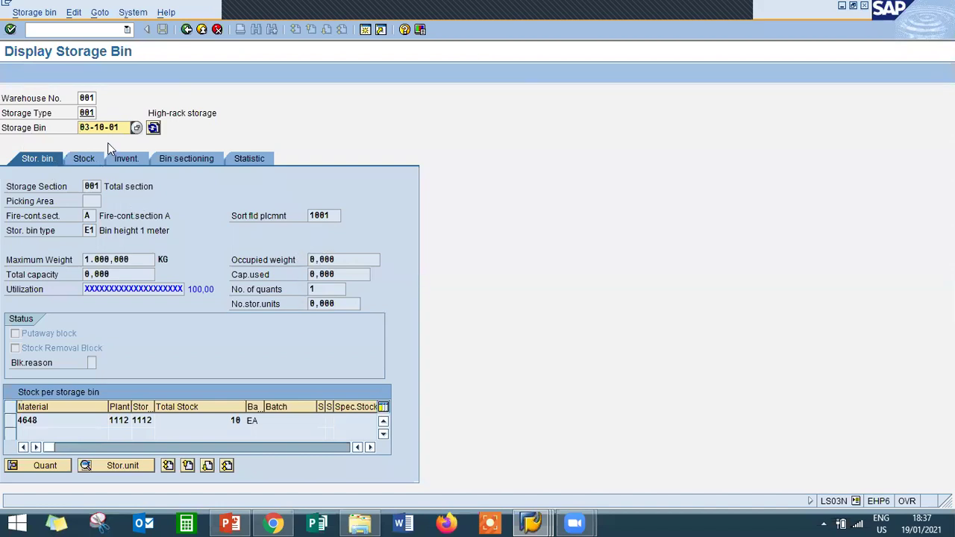
click(186, 30)
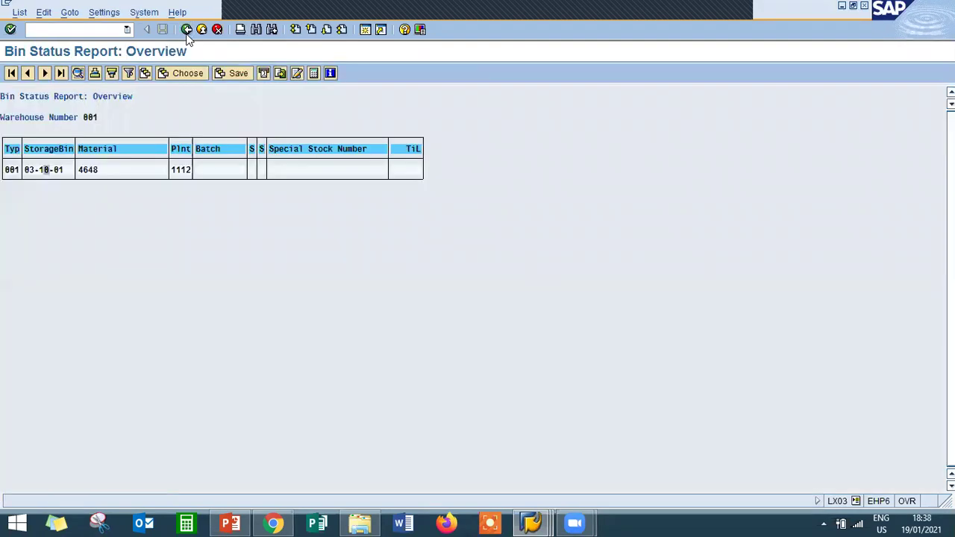
Step: Clear the bin criterion, list all type 001 bins, and inspect 03-10-01 among the 03-10 bins
click(186, 31)
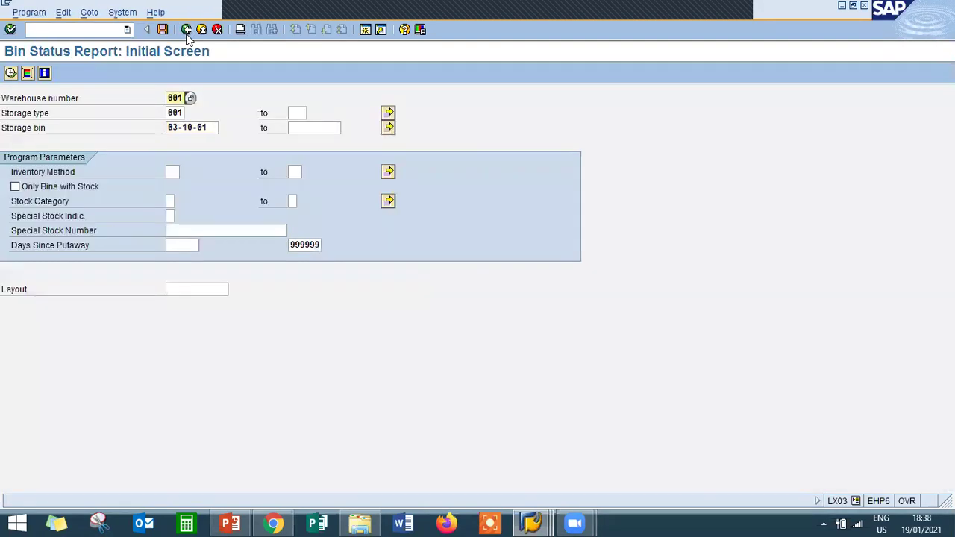
click(213, 130)
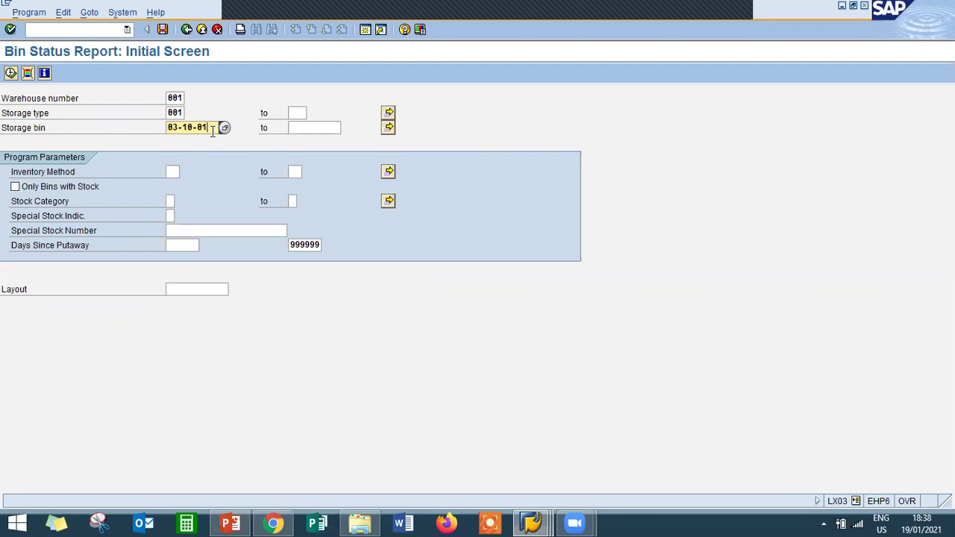
key(BackSpace)
key(BackSpace)
key(BackSpace)
key(BackSpace)
key(BackSpace)
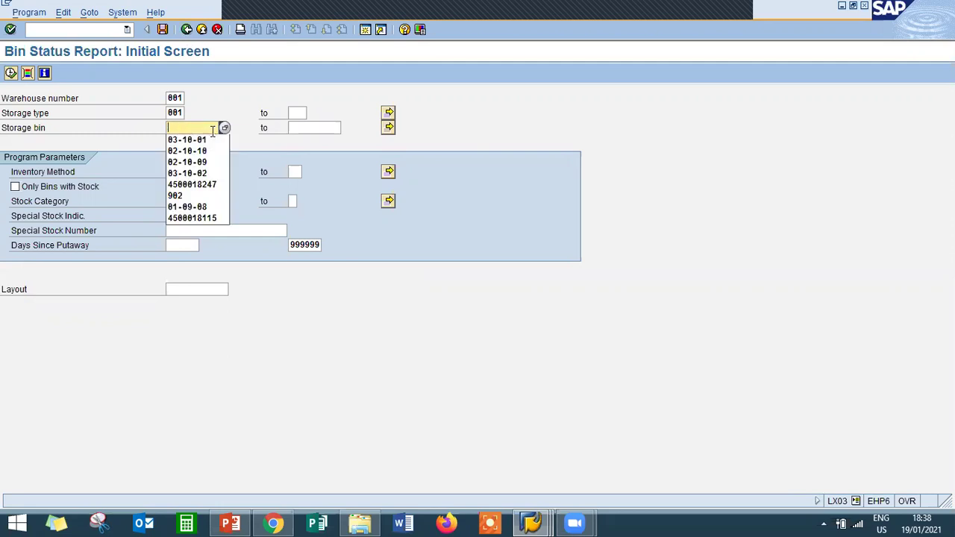
click(11, 75)
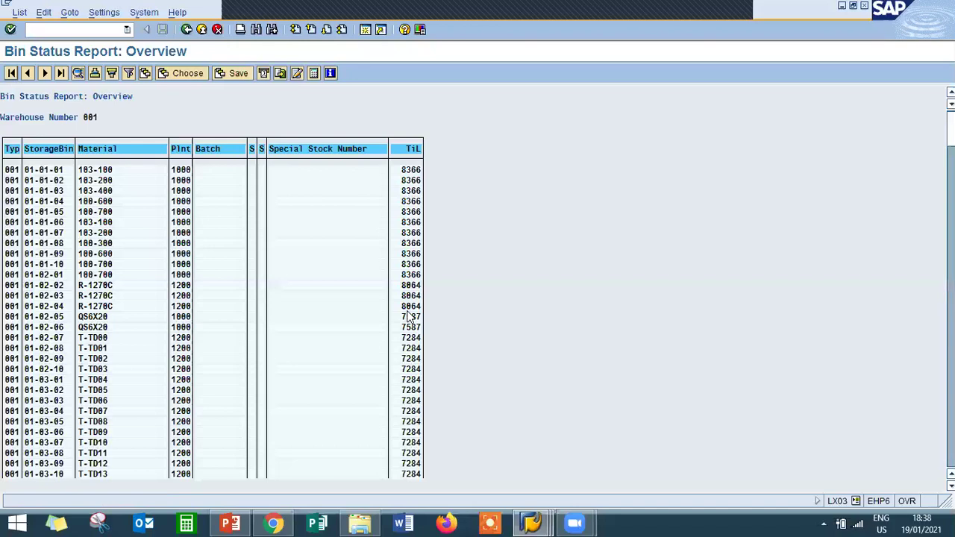
scroll(213, 321, down, 20)
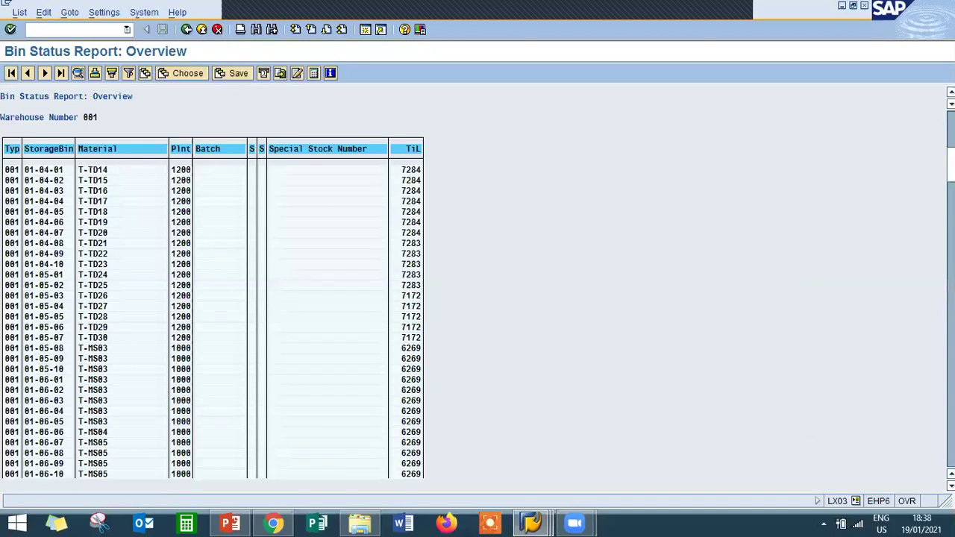
scroll(213, 320, down, 3)
scroll(213, 321, down, 3)
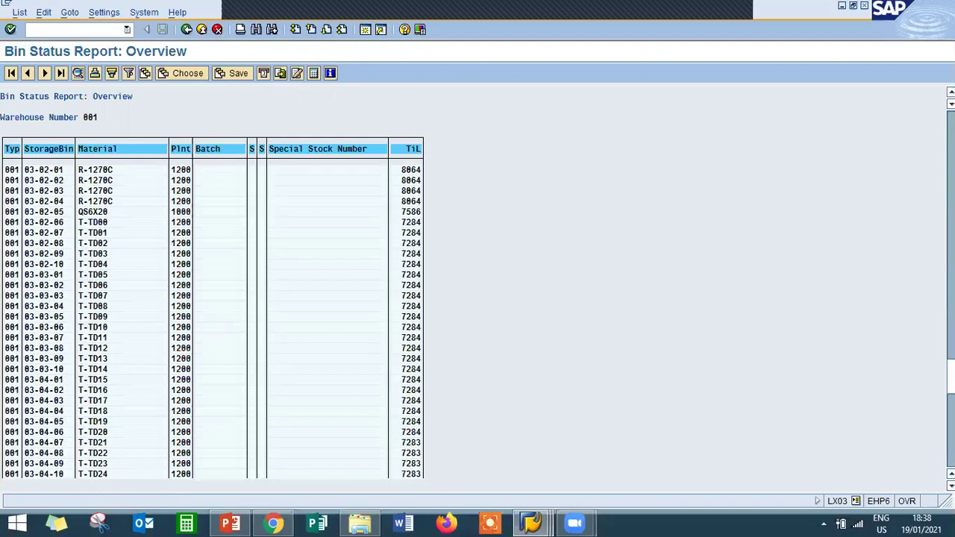
scroll(213, 321, down, 6)
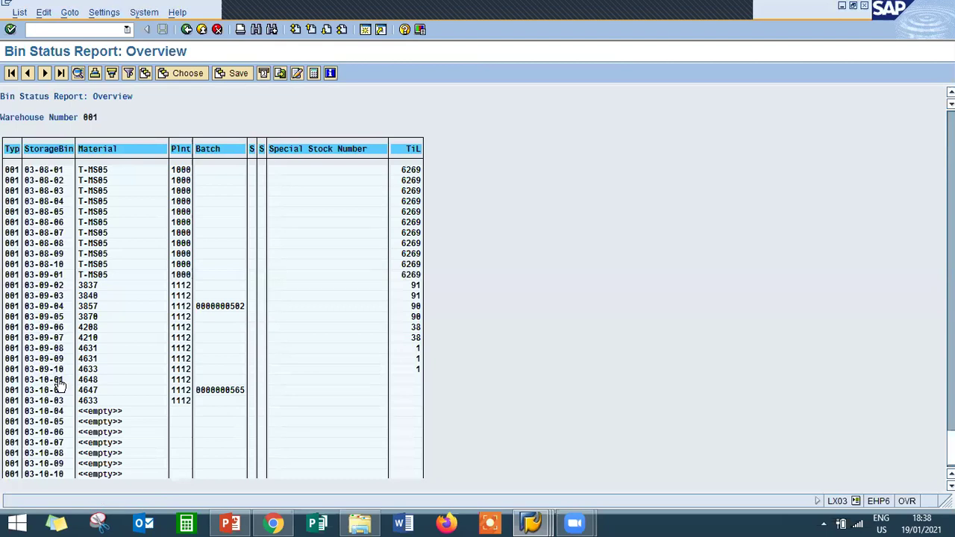
double_click(57, 380)
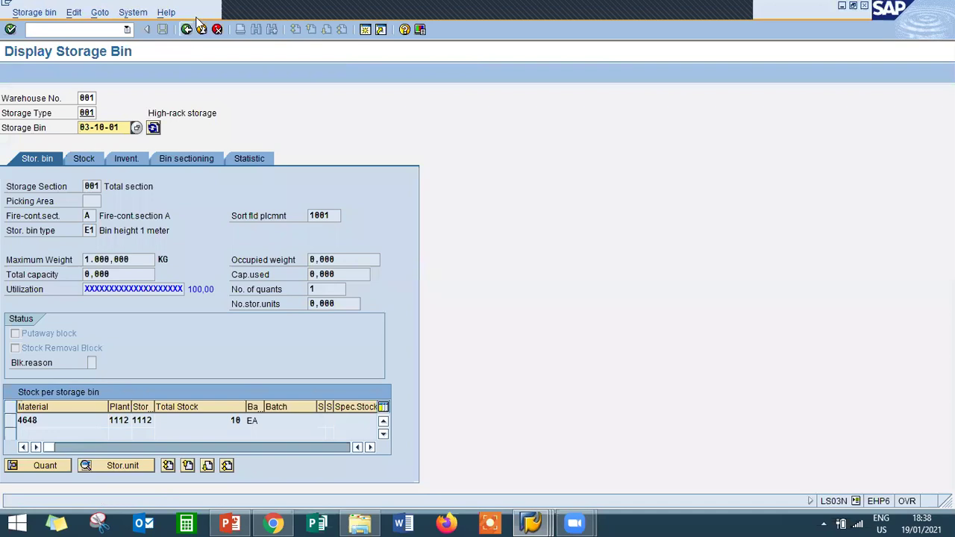
click(187, 29)
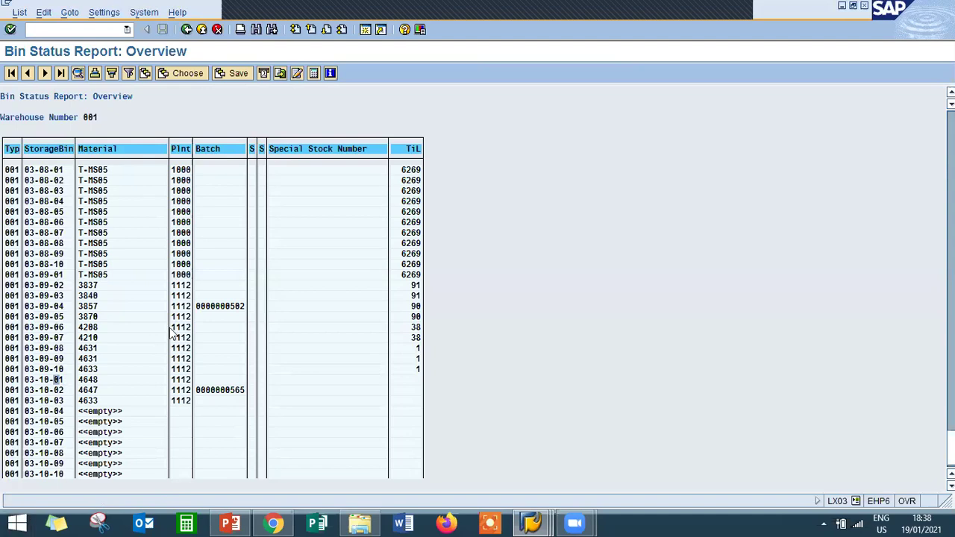
Step: Write '03-10-01 TO 03-10-04' in a new Notepad note and view empty bin 03-10-04
key(super+r)
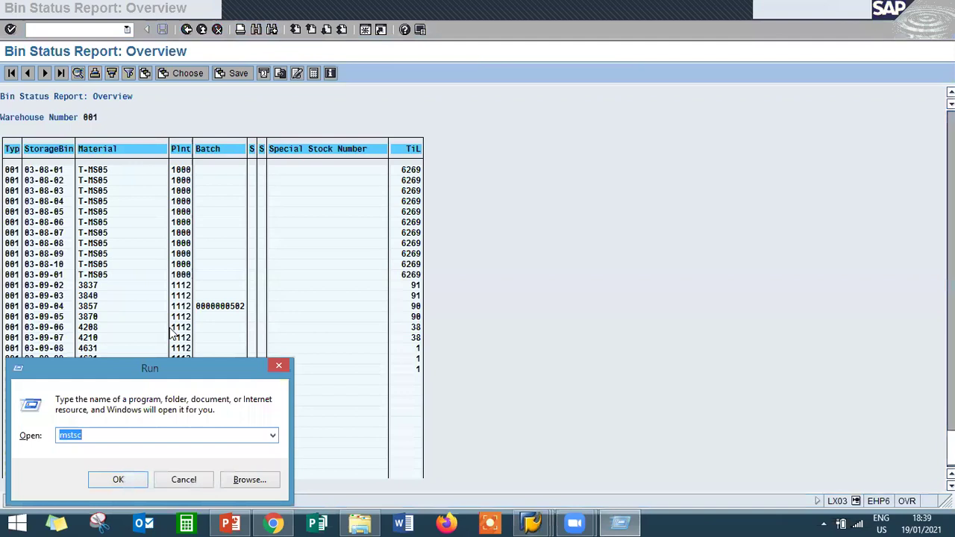
key(Escape)
text(03-10-01)
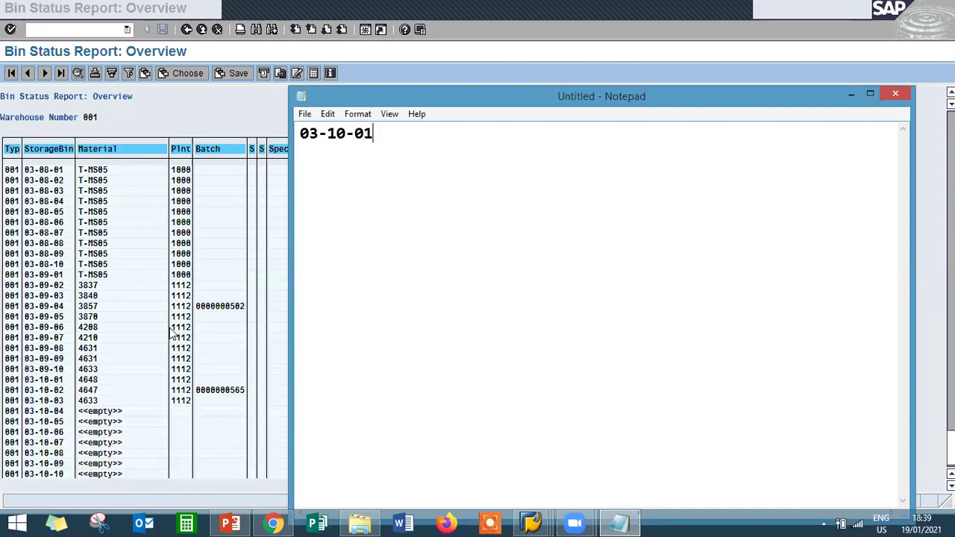
text( TO)
text( 03-)
text(10-0)
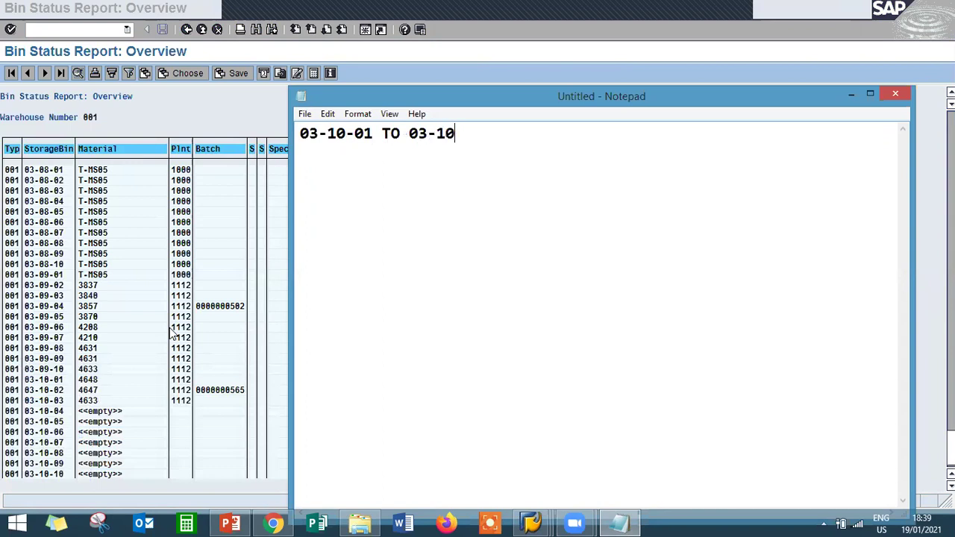
text(4)
double_click(45, 412)
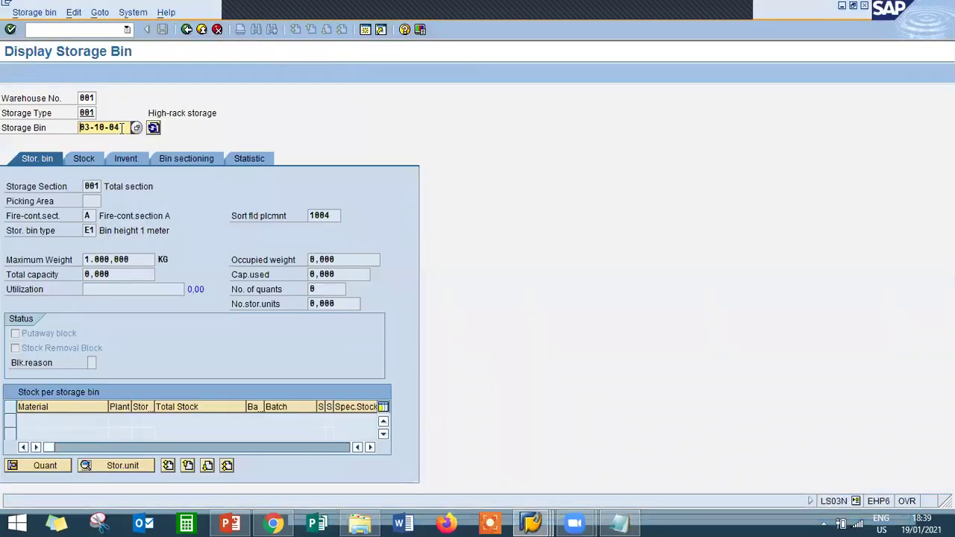
Step: Back out to the main menu and run LT10 for source bin 03-10-01
click(186, 29)
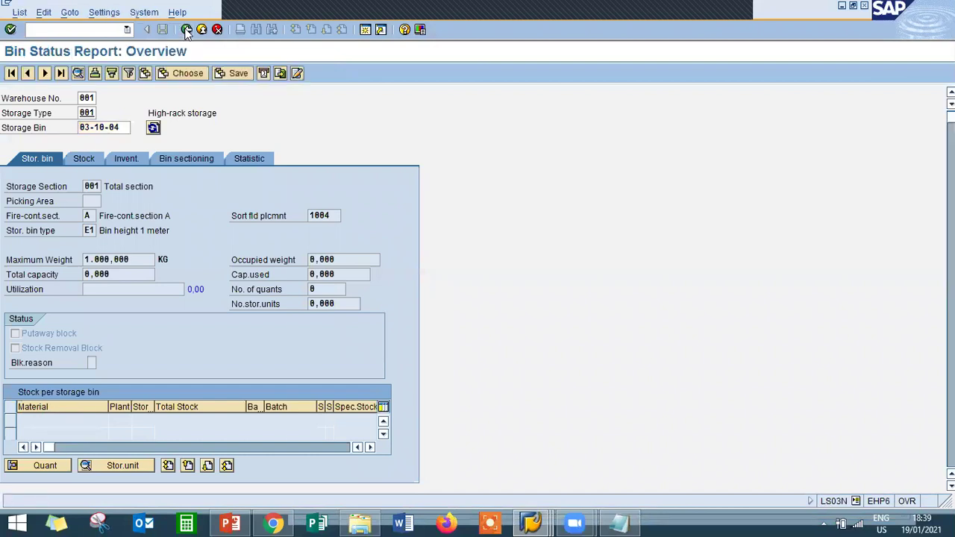
click(187, 29)
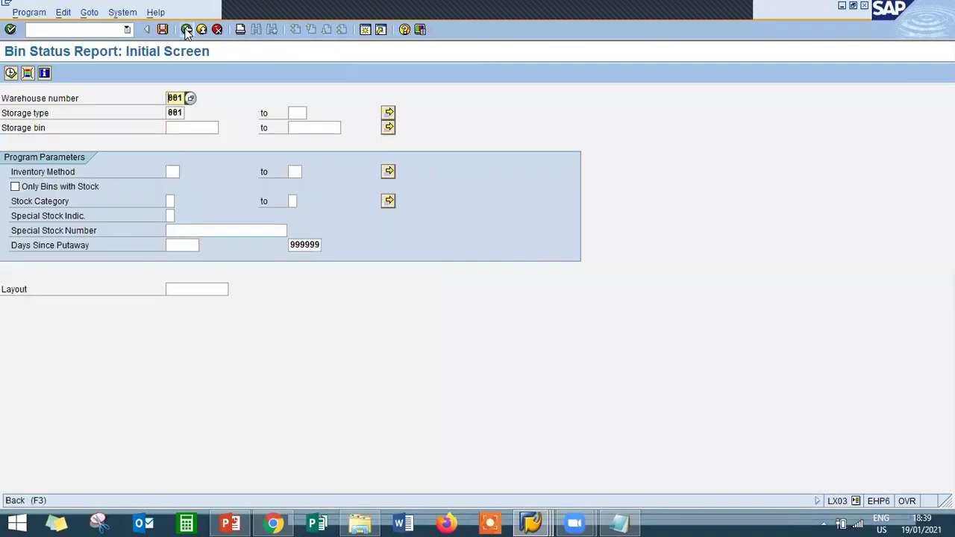
click(186, 29)
text(LT10)
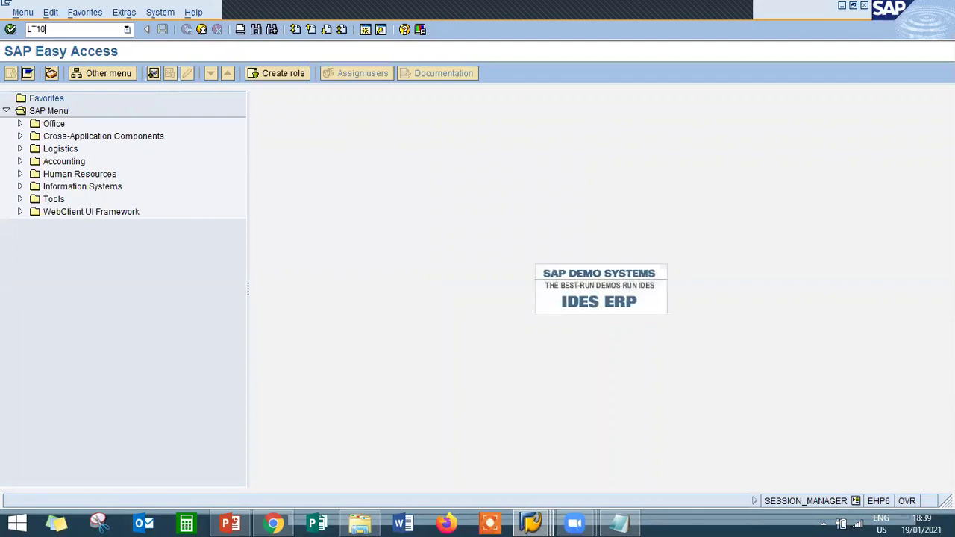
key(Return)
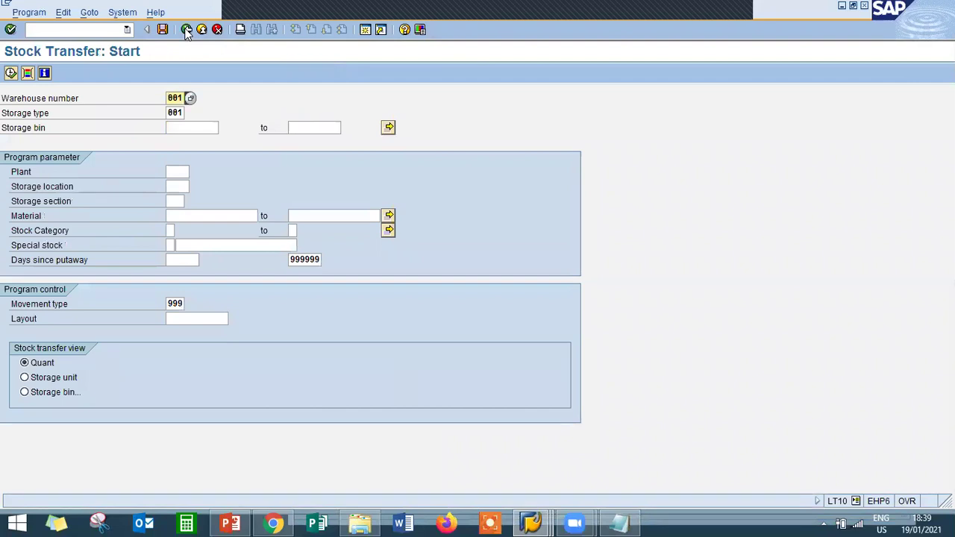
key(Tab)
key(Tab)
text(0)
key(Down)
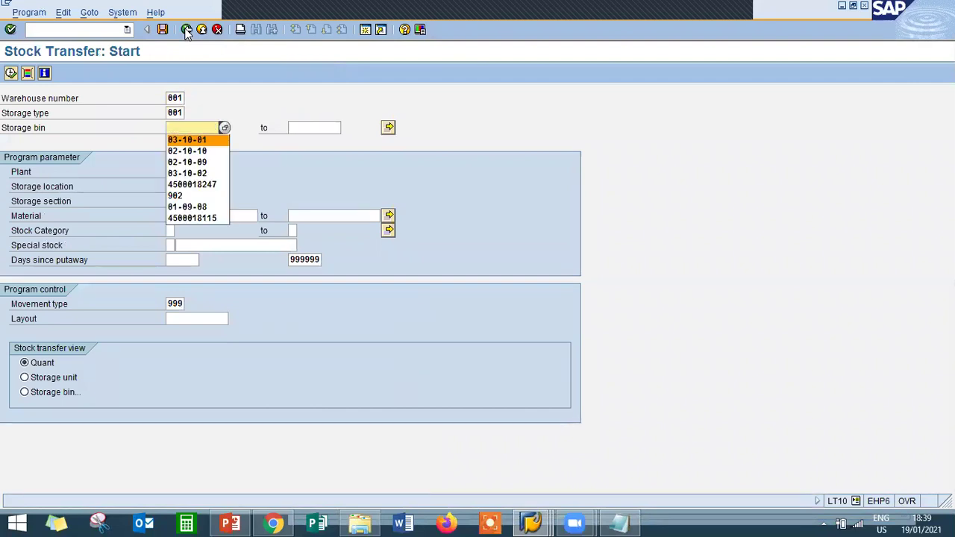
key(Return)
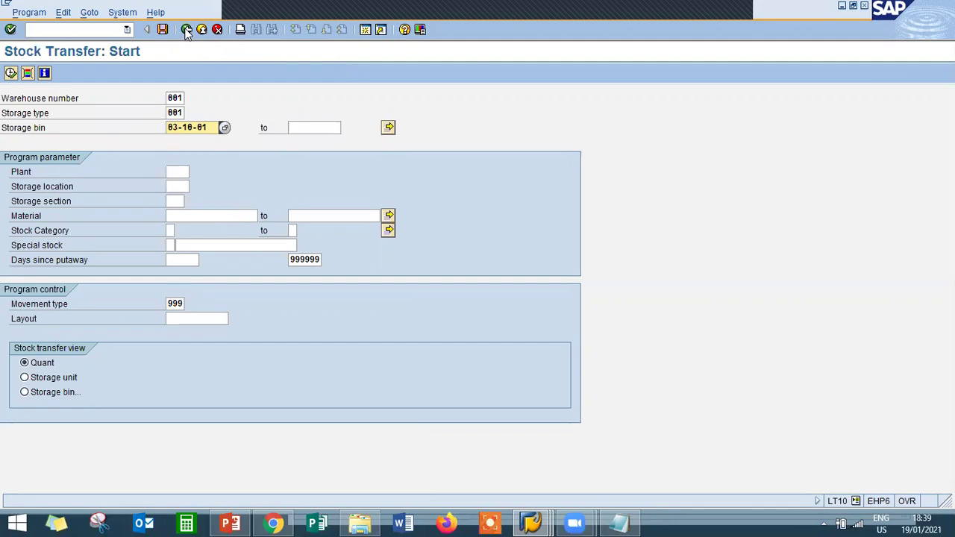
click(10, 72)
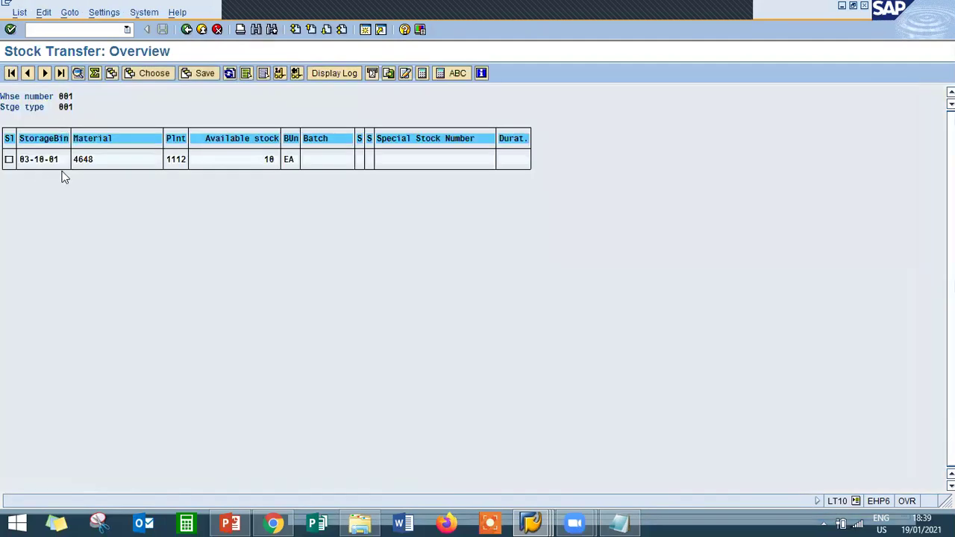
Step: Mark the 03-10-01 stock row for transfer to storage type 001, bin 03-10-04
click(9, 161)
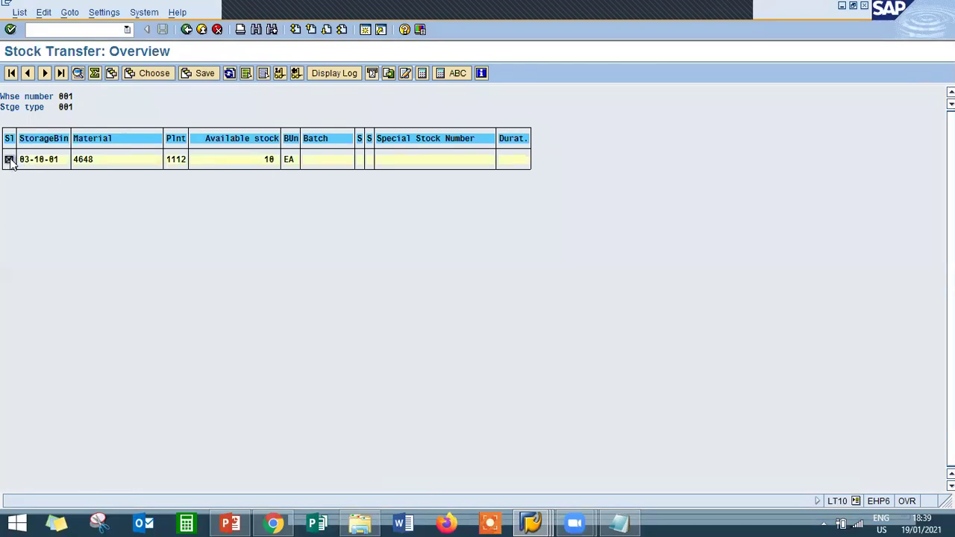
click(296, 73)
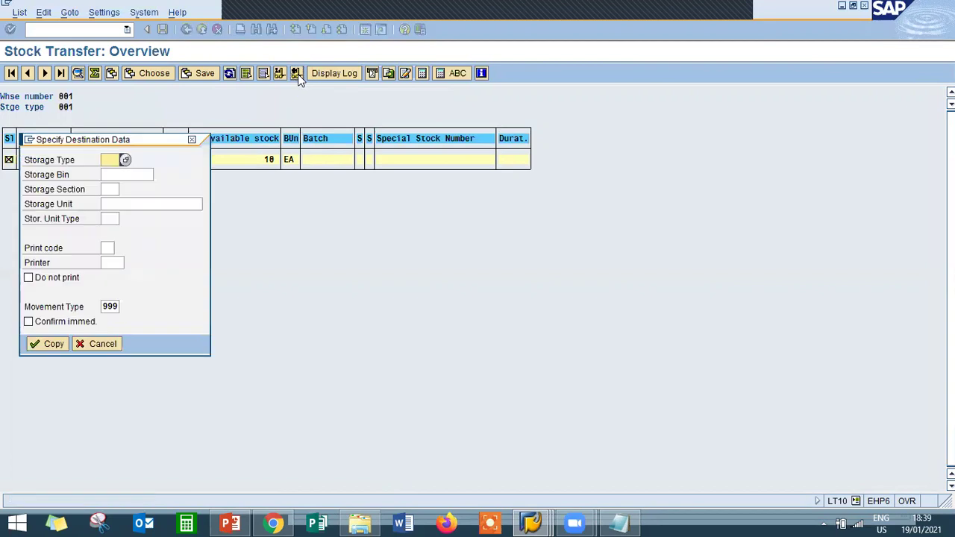
text(0)
key(Down)
key(Return)
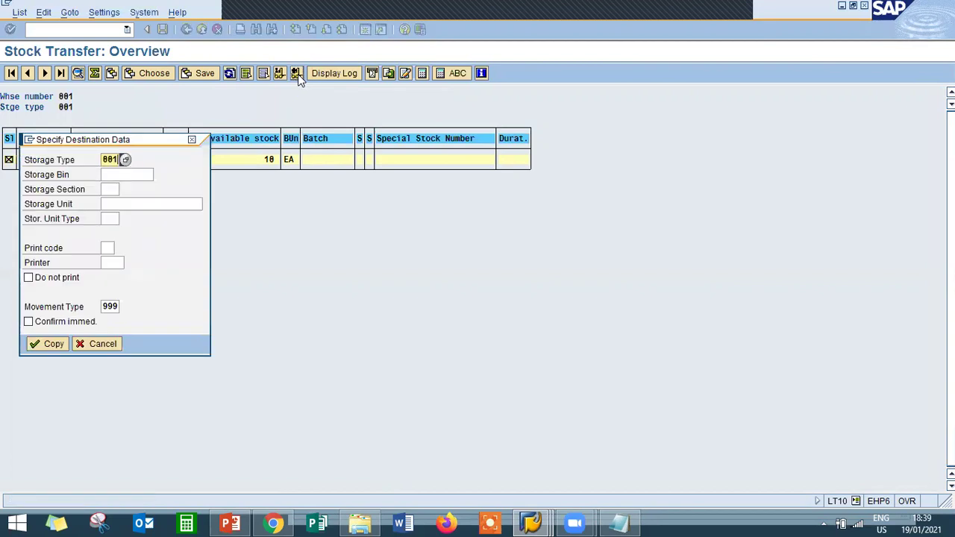
key(Tab)
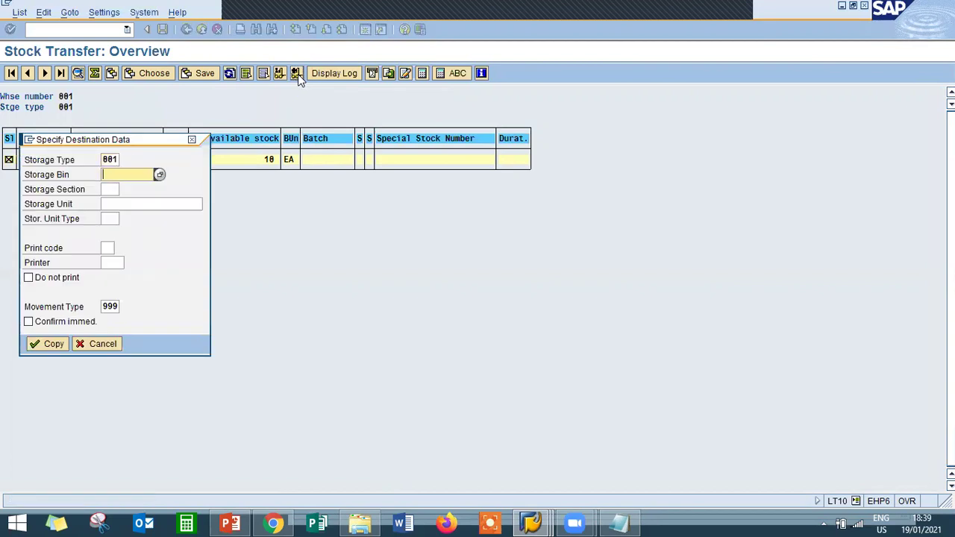
text(03-10-04)
Step: Check the bin against the note, post the transfer with immediate confirmation, and return to the main menu
click(619, 522)
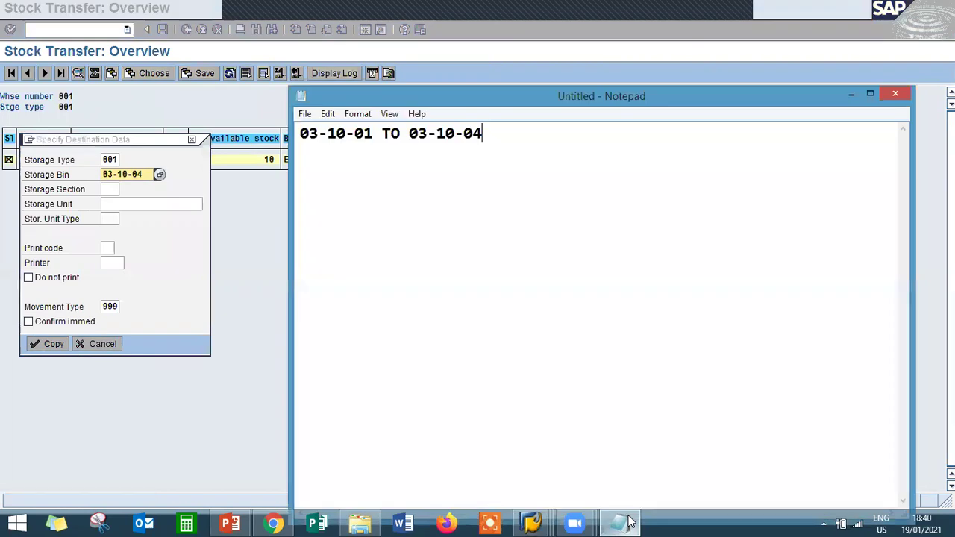
click(429, 133)
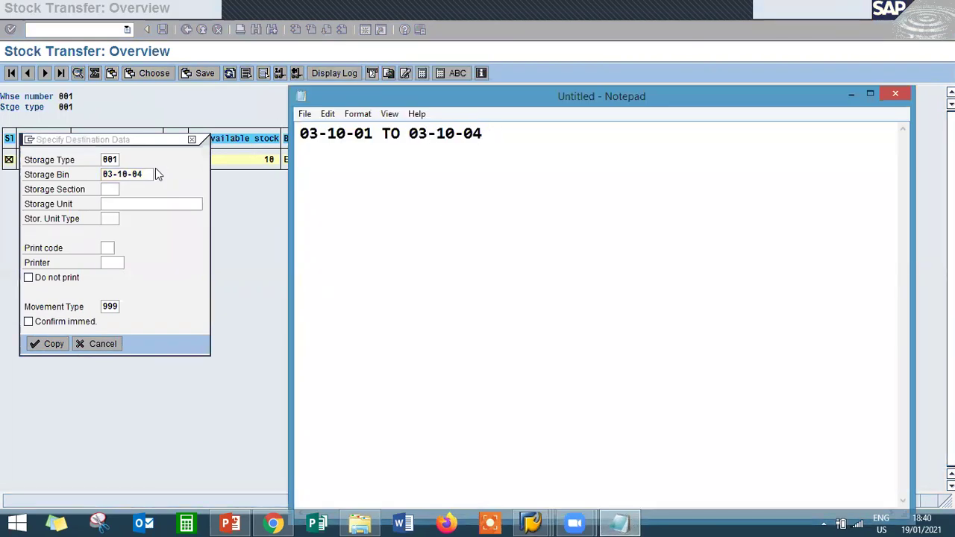
click(165, 179)
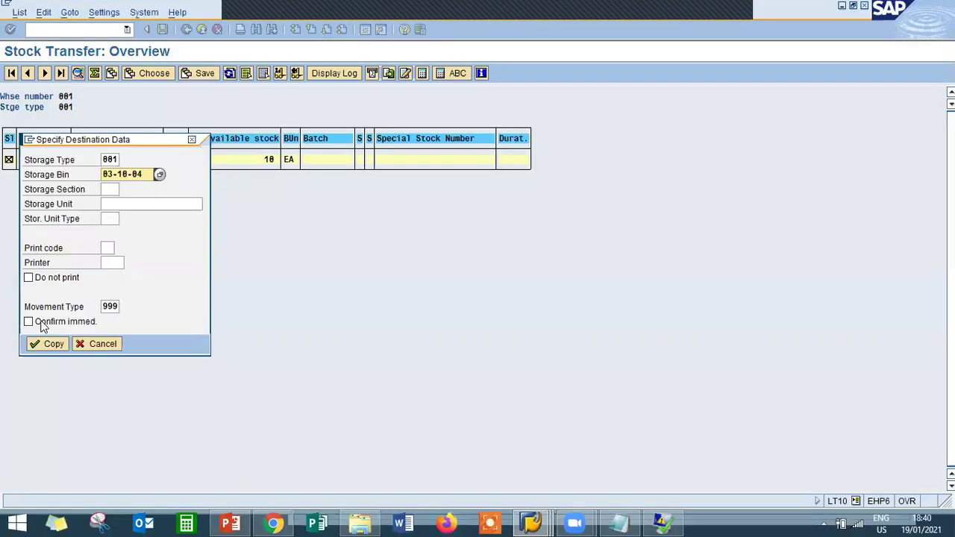
click(41, 322)
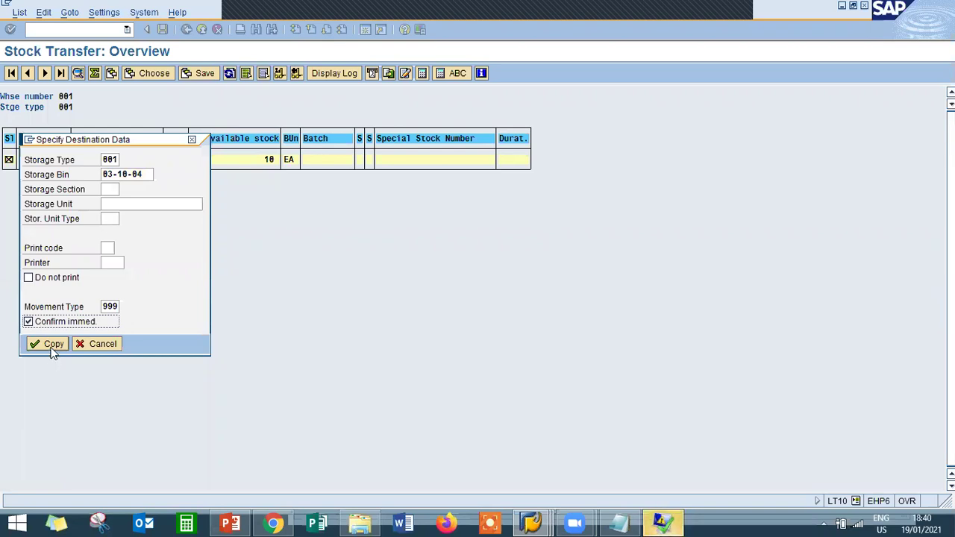
click(52, 344)
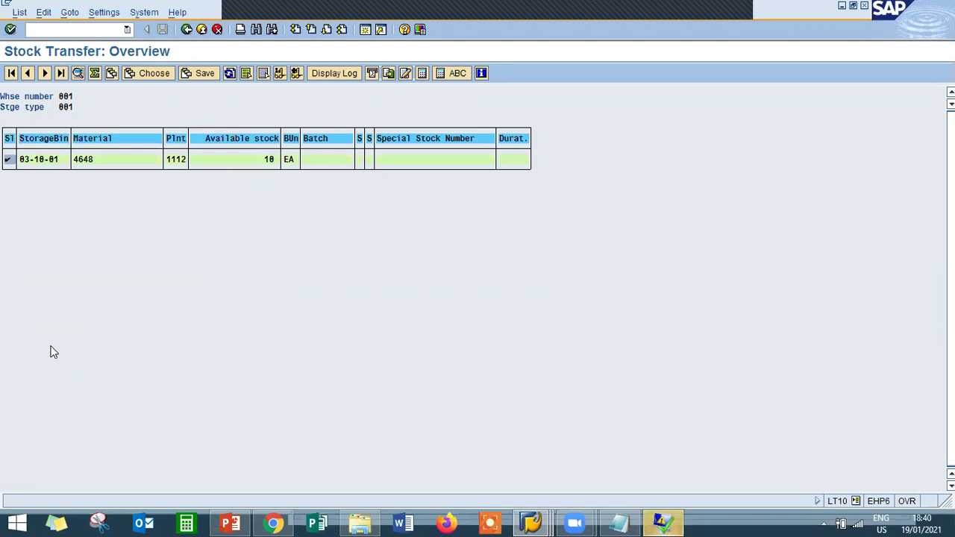
click(187, 29)
click(187, 29)
click(86, 30)
Step: Run the LX03 bin status report for storage type 001
text(LX03)
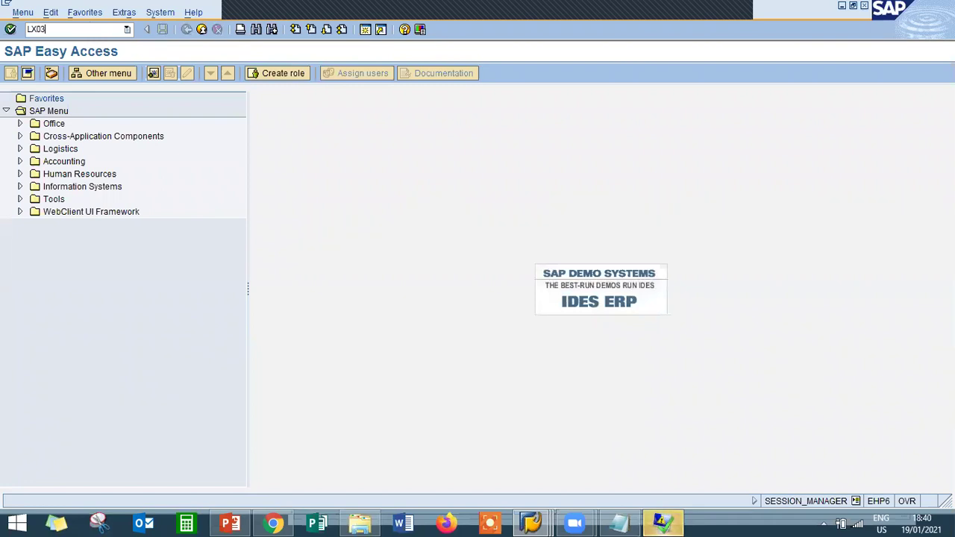
key(Return)
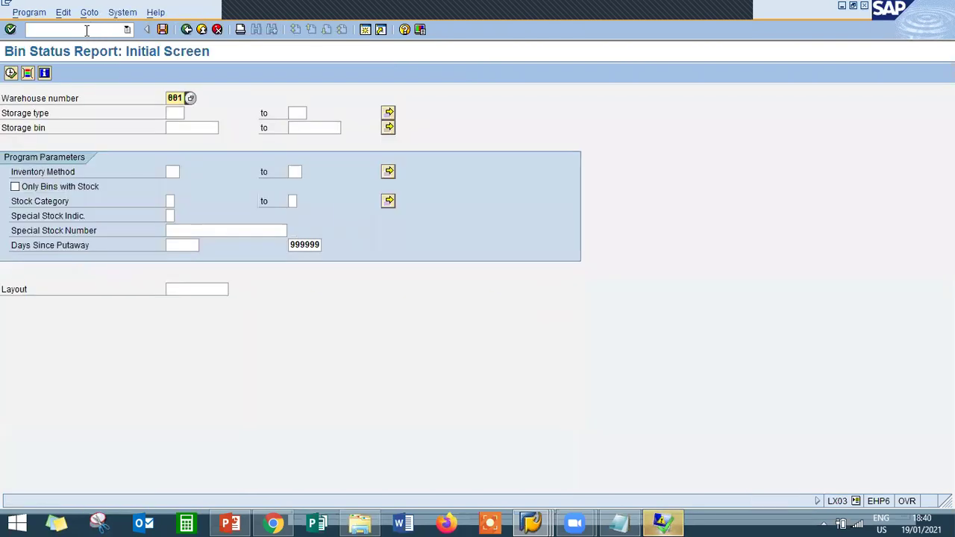
click(175, 112)
click(174, 121)
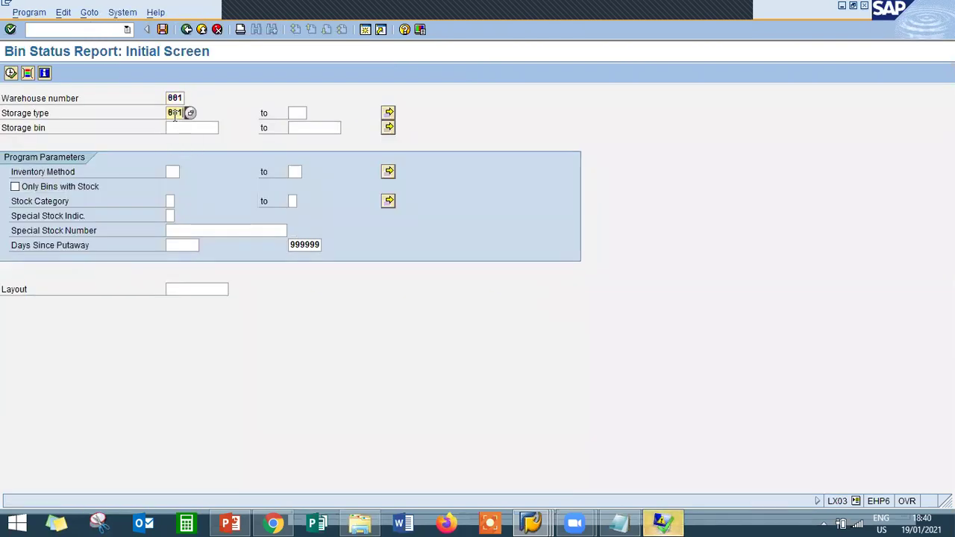
click(11, 72)
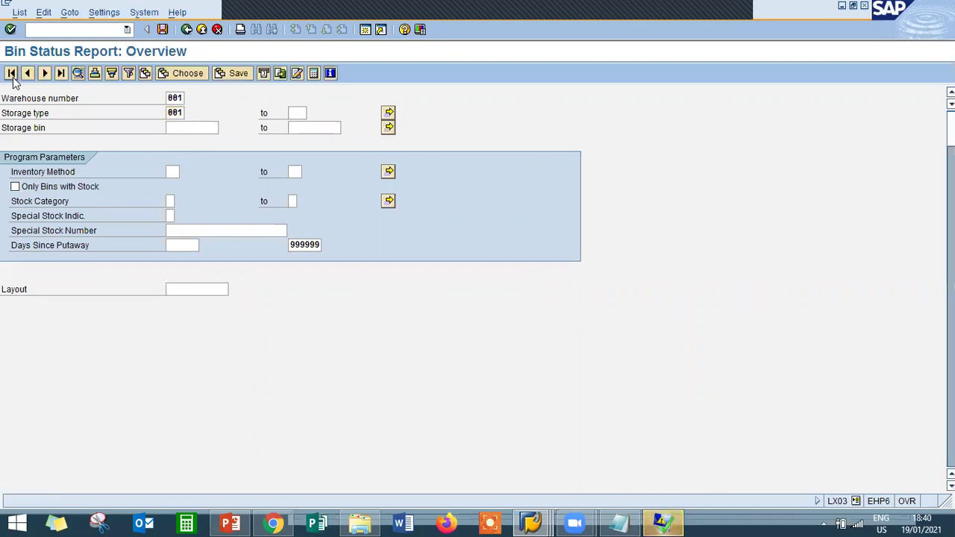
Step: Scroll to the 03-10 bins and inspect 03-10-01, now empty
scroll(212, 321, down, 10)
scroll(212, 321, down, 10)
scroll(212, 321, down, 10)
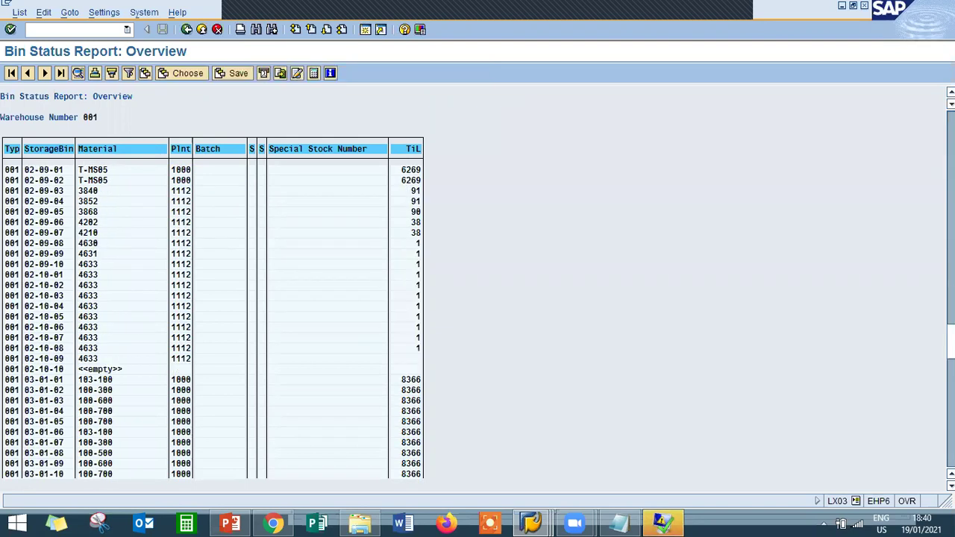
scroll(212, 321, down, 10)
scroll(212, 321, down, 10)
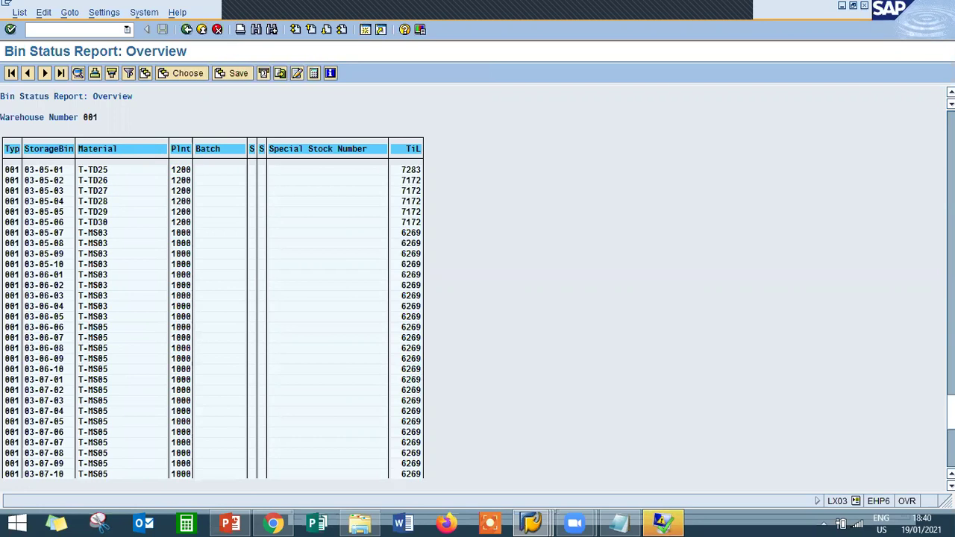
scroll(568, 401, down, 10)
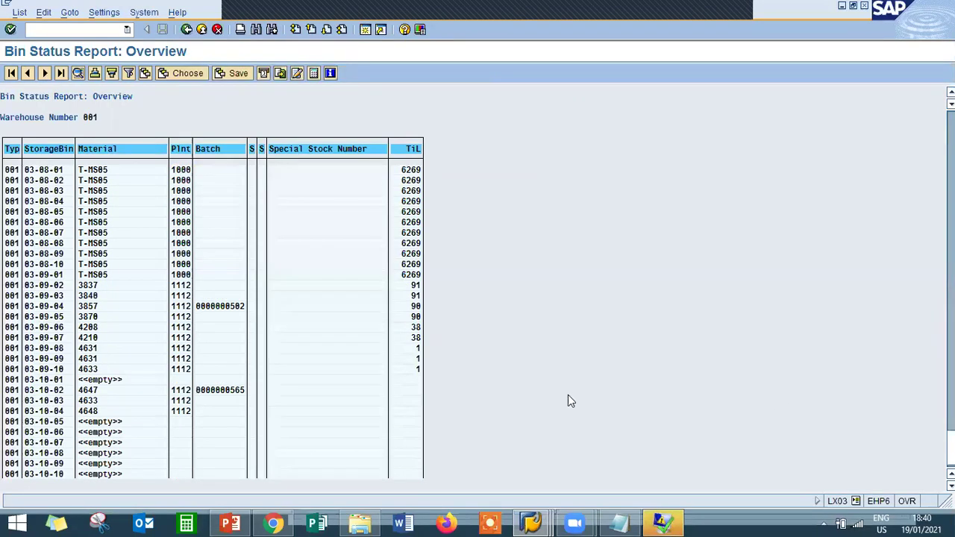
double_click(48, 386)
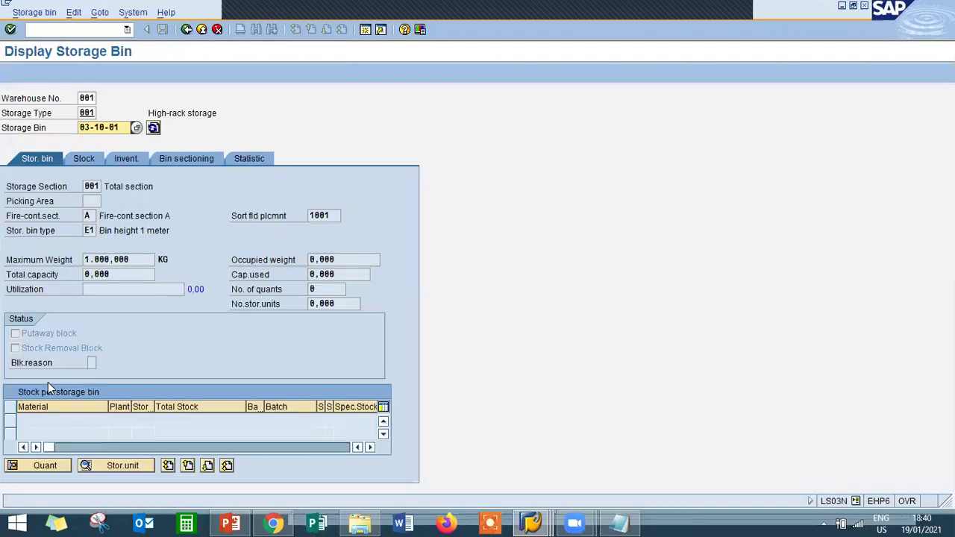
click(188, 30)
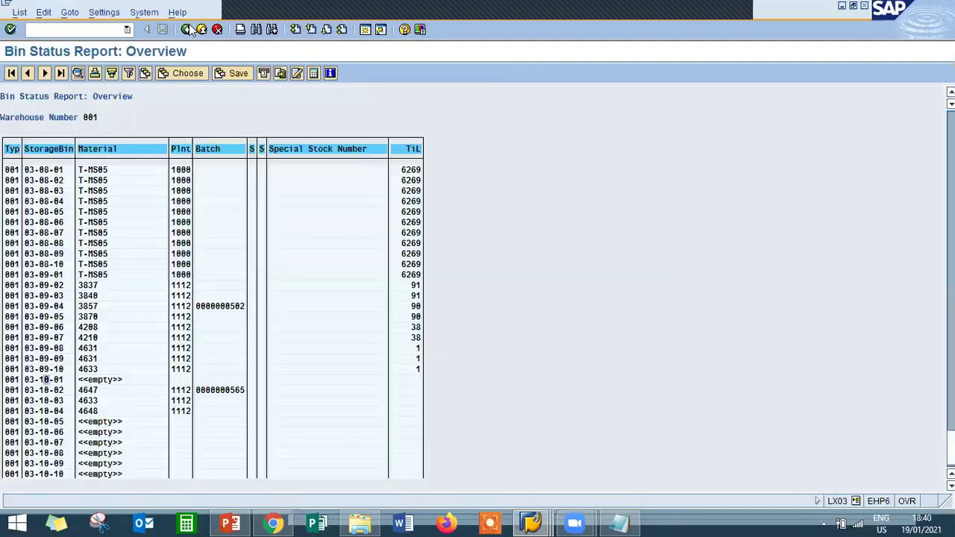
click(620, 523)
Step: Mark 03-10-01 as EMPTY in the note and move 03-10-04 onto its own line
click(376, 133)
text(EMPTY)
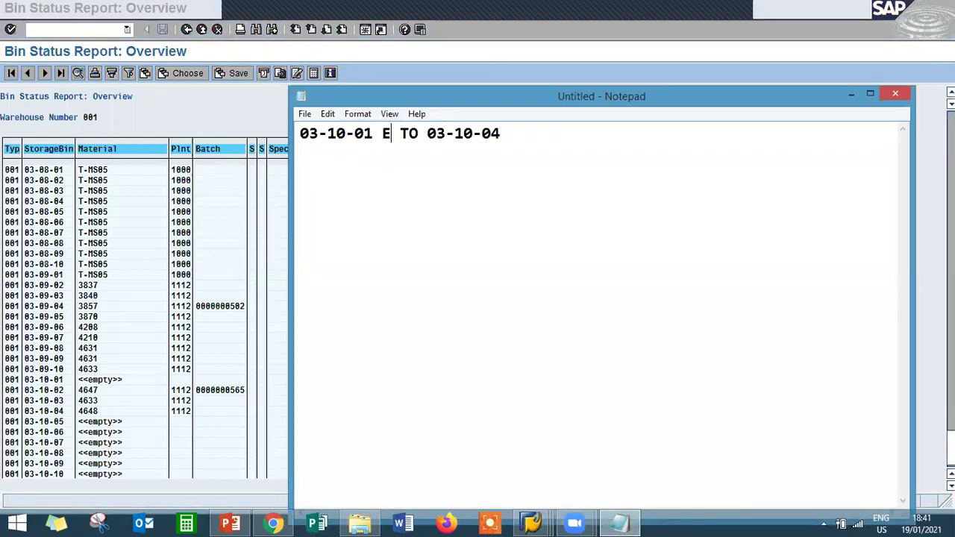
key(Right)
key(Right)
key(Right)
key(Return)
Step: Add 4648 after 03-10-04, highlight that bin, and return to the SAP report
key(Right)
key(Right)
key(Right)
key(Right)
key(Right)
key(Right)
key(Right)
key(Right)
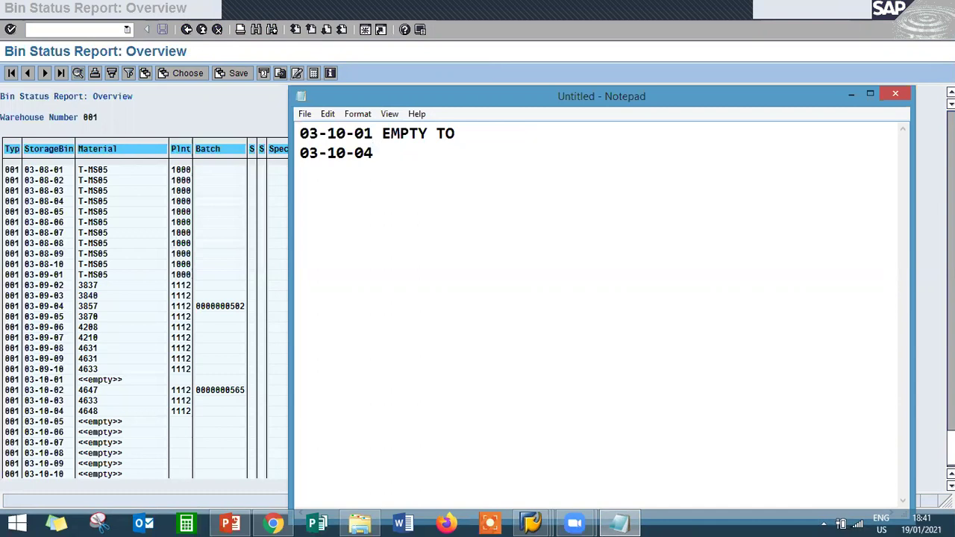
text(4649)
key(BackSpace)
text(8)
drag(318, 153, 327, 152)
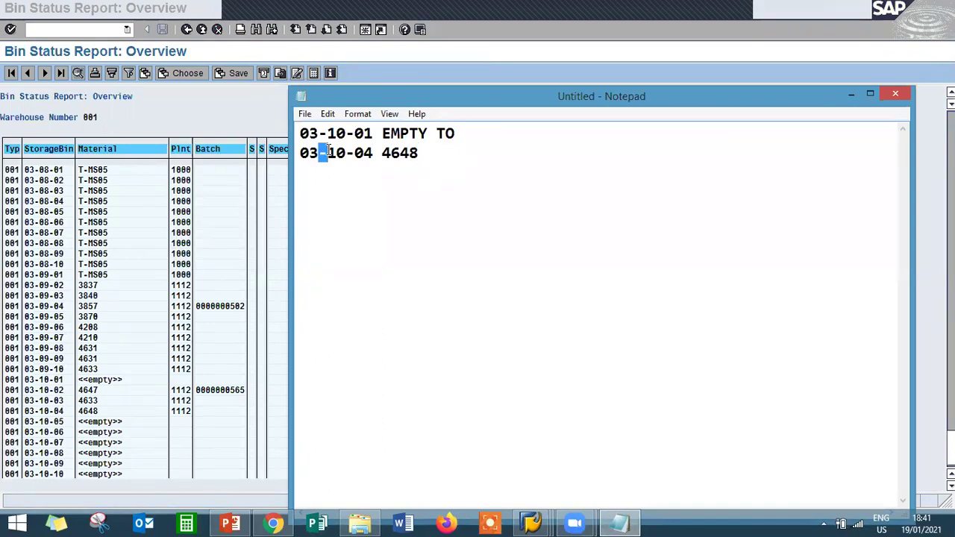
click(297, 152)
drag(297, 152, 374, 150)
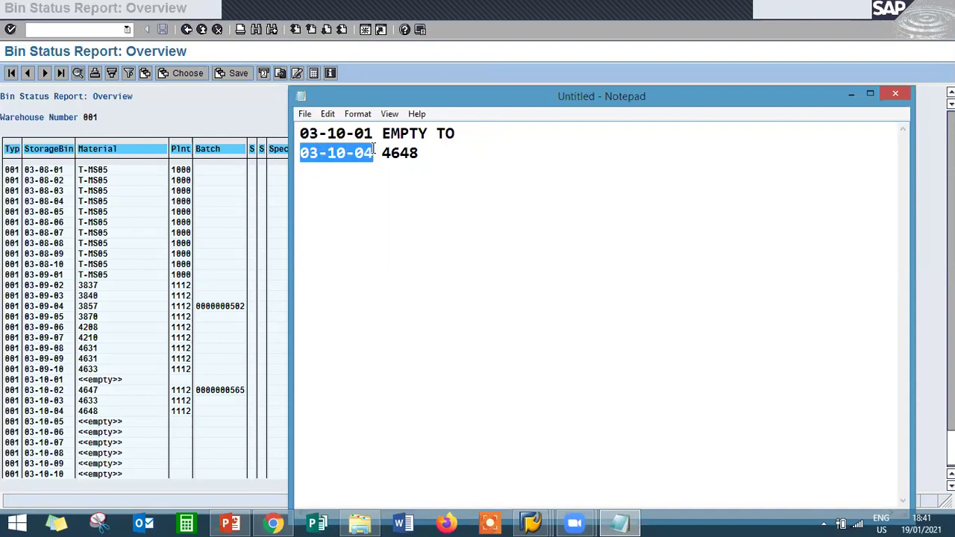
click(198, 119)
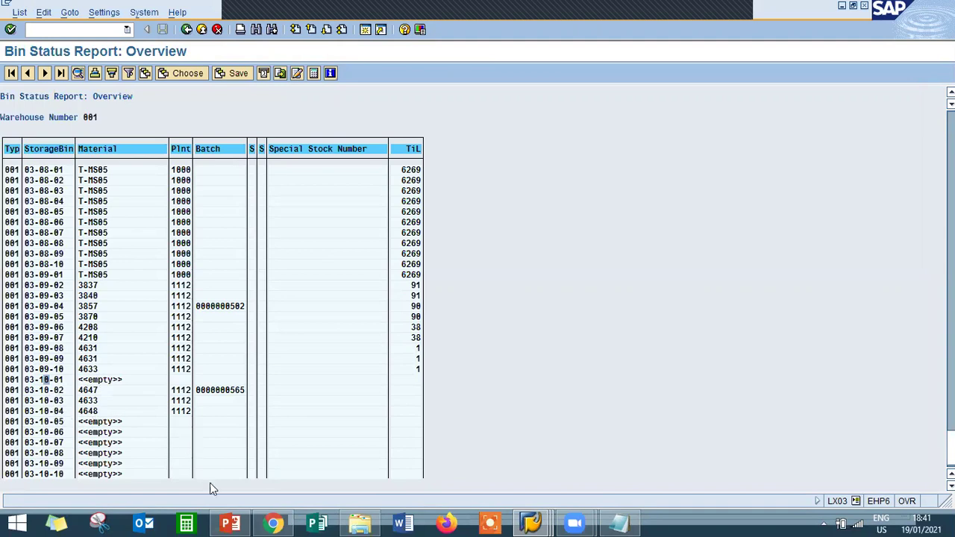
Step: Show the LEARN2WIN closing slide 3 and select its title and contact phone number
click(243, 523)
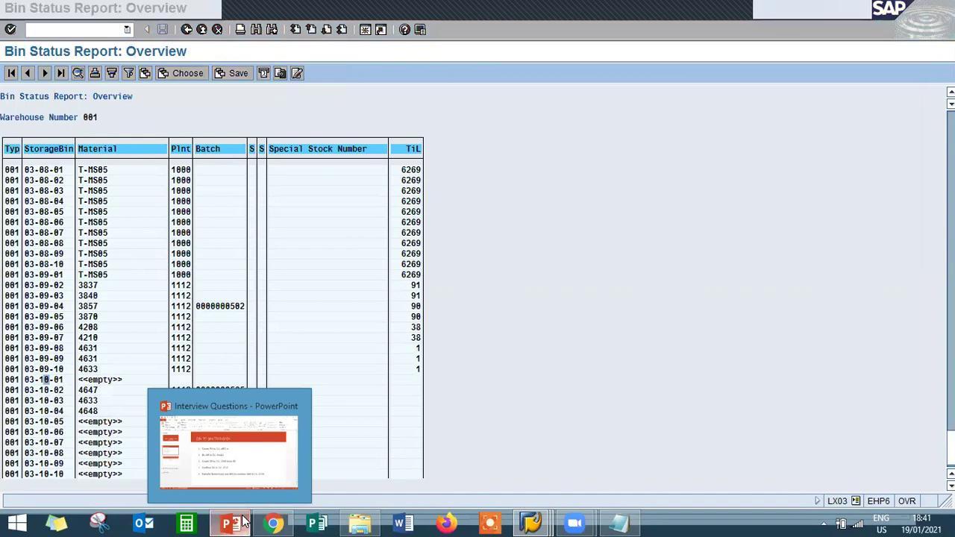
click(84, 312)
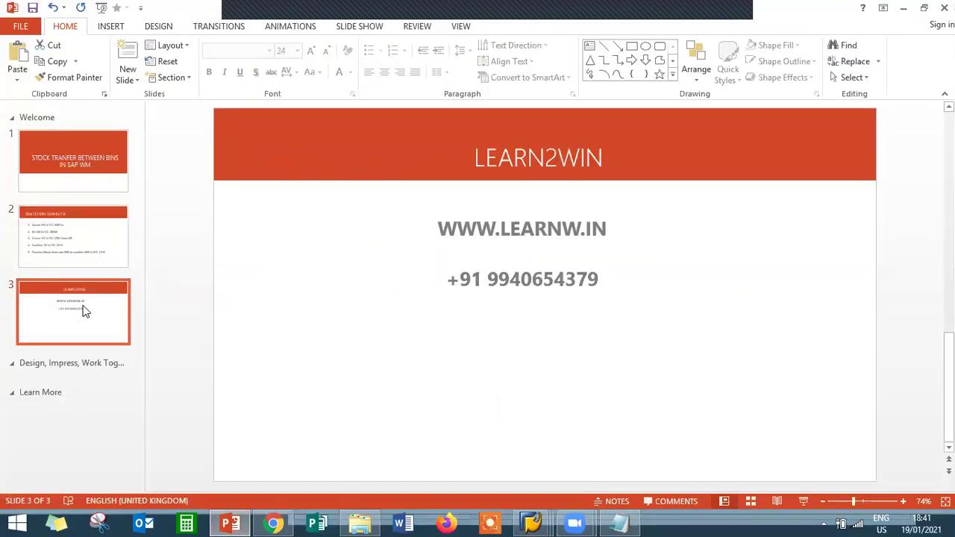
double_click(539, 162)
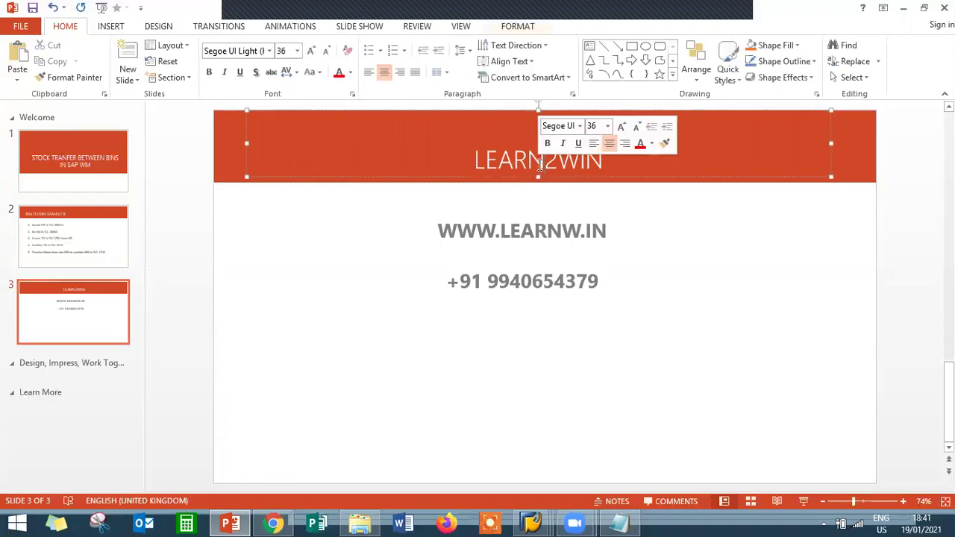
double_click(532, 285)
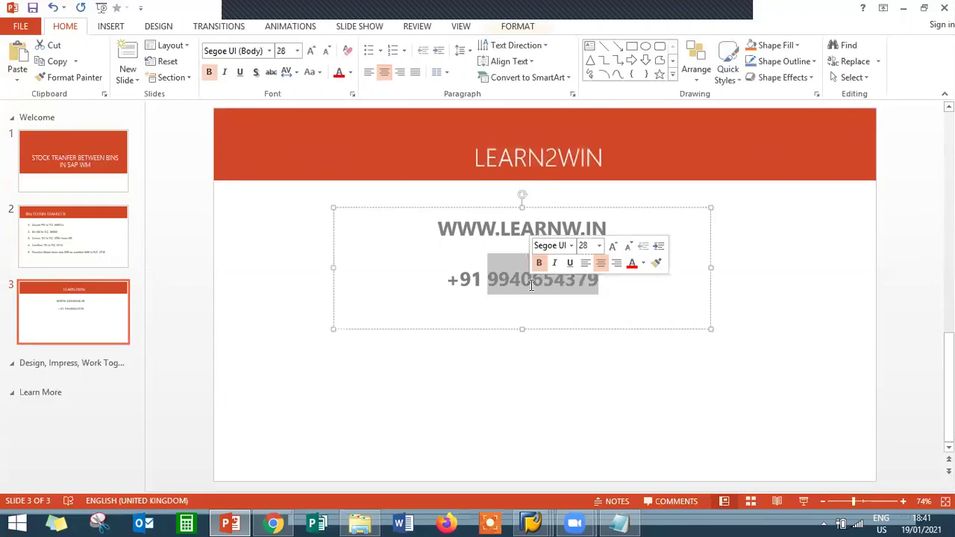